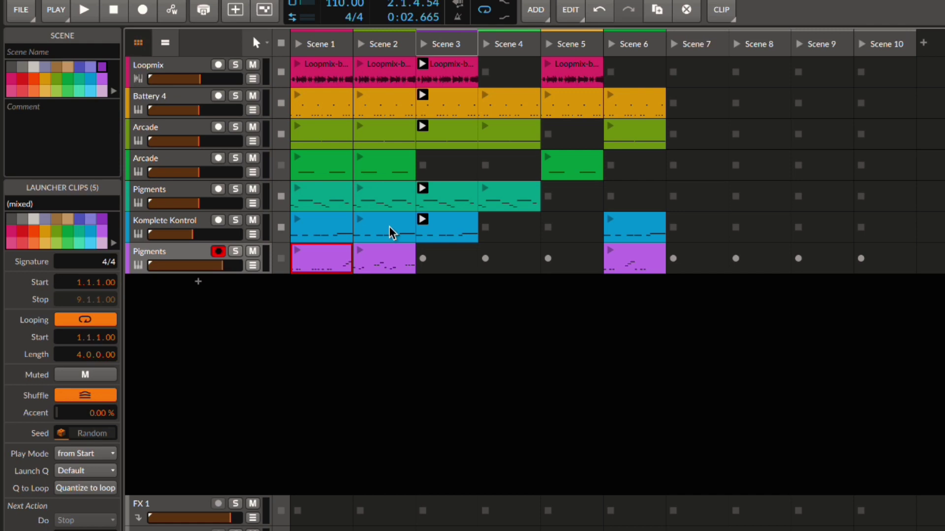
Rename Scene 1 to FULL BEAT.
left_click(320, 45)
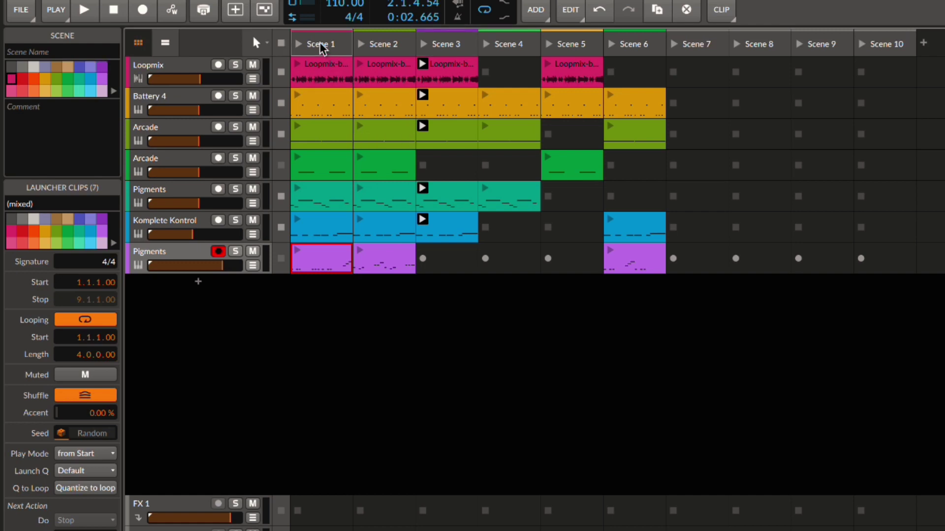
double_click(320, 45)
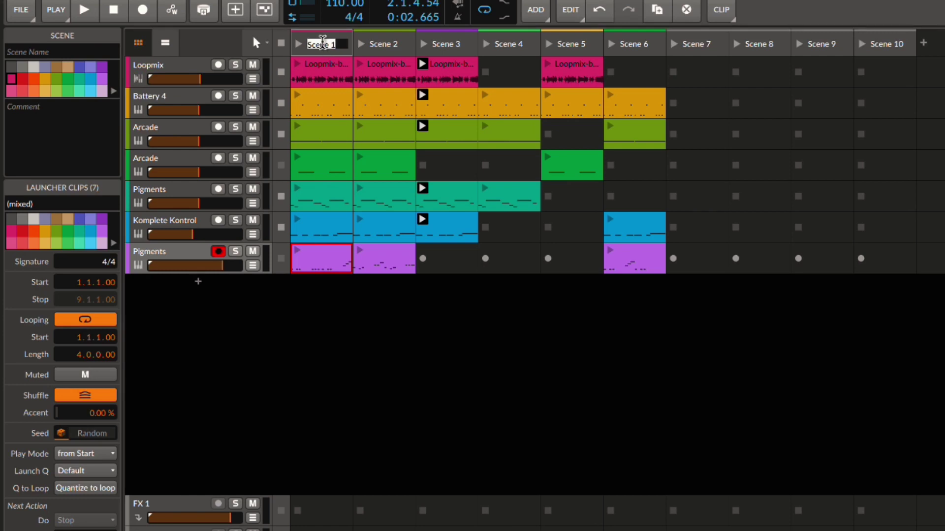
type("FULL BEAT")
key("Return")
Rename Scene 2 to FULL BEAT 2.
left_click(384, 49)
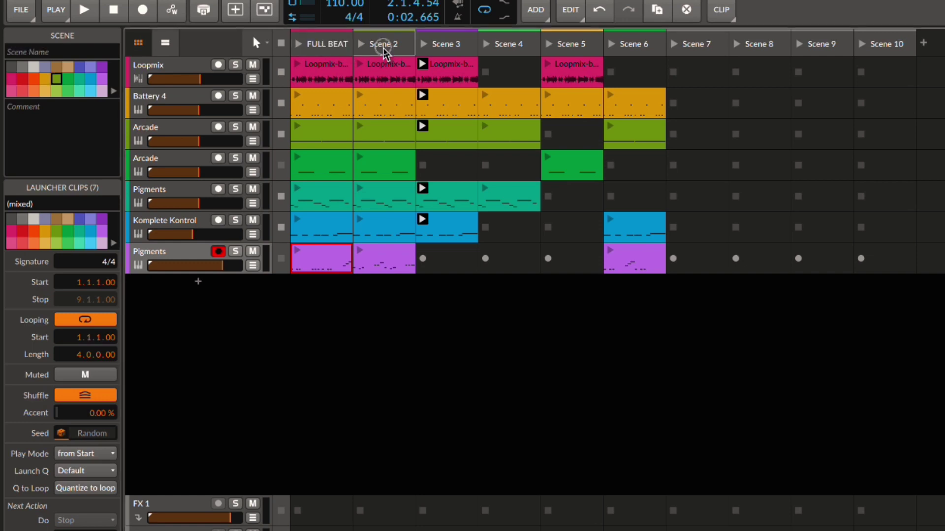
double_click(384, 50)
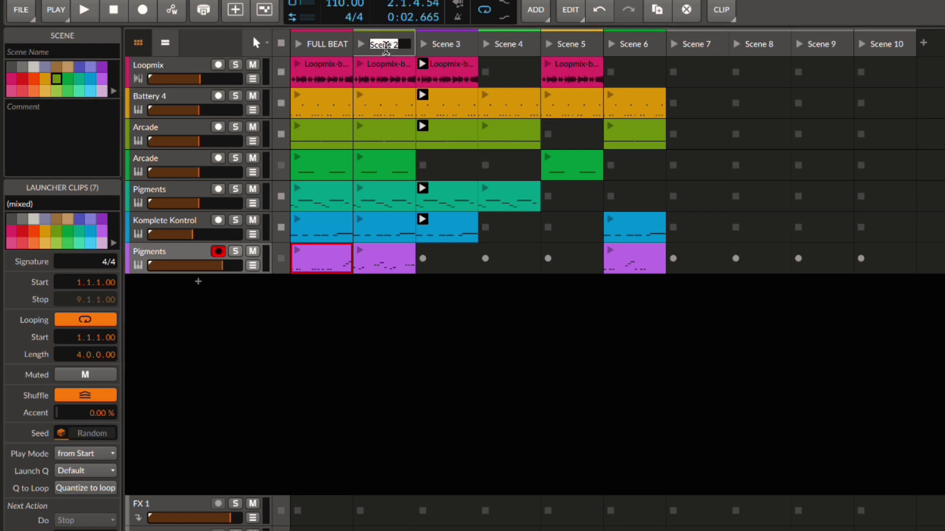
type("FULL BEAT 2")
key("Return")
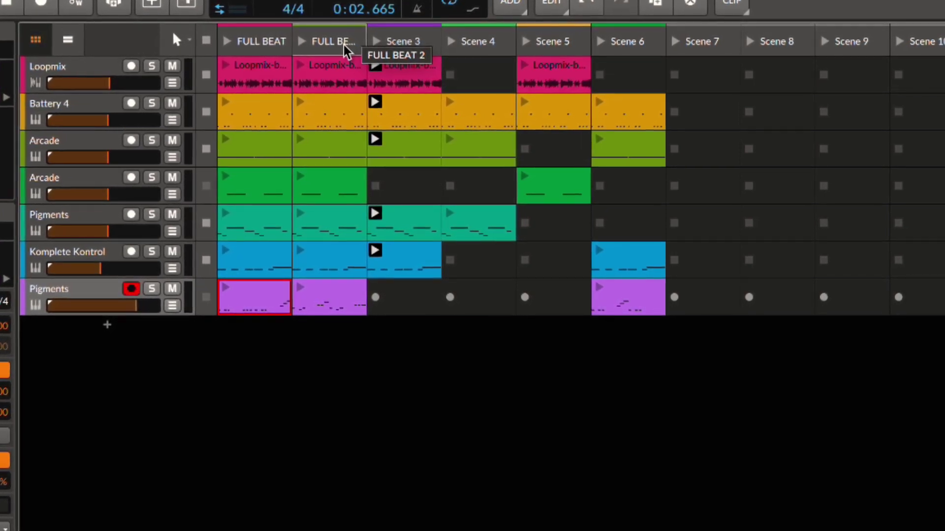
Launch the FULL BEAT scene from the start and listen to the scenes play.
key("Return")
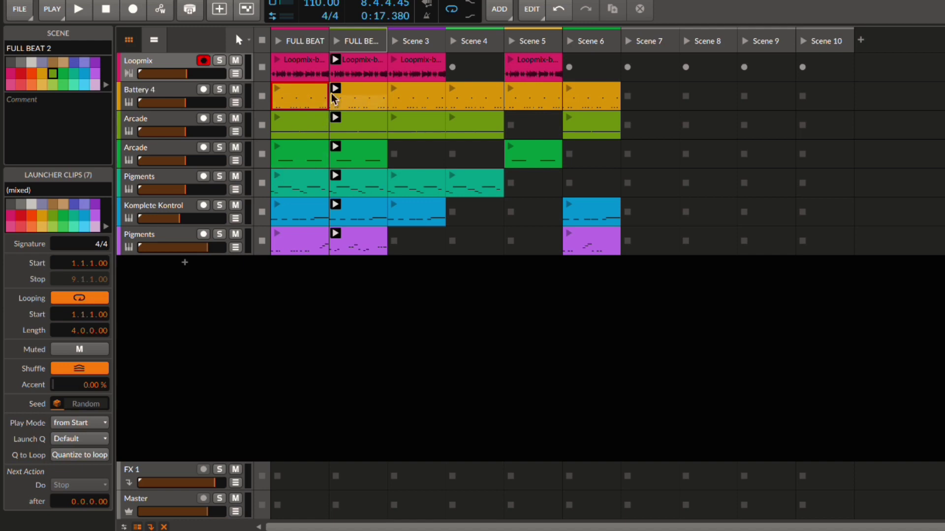
Give the FULL BEAT 2 clips a Play First next action after 4 bars, then start playback.
left_click(365, 42)
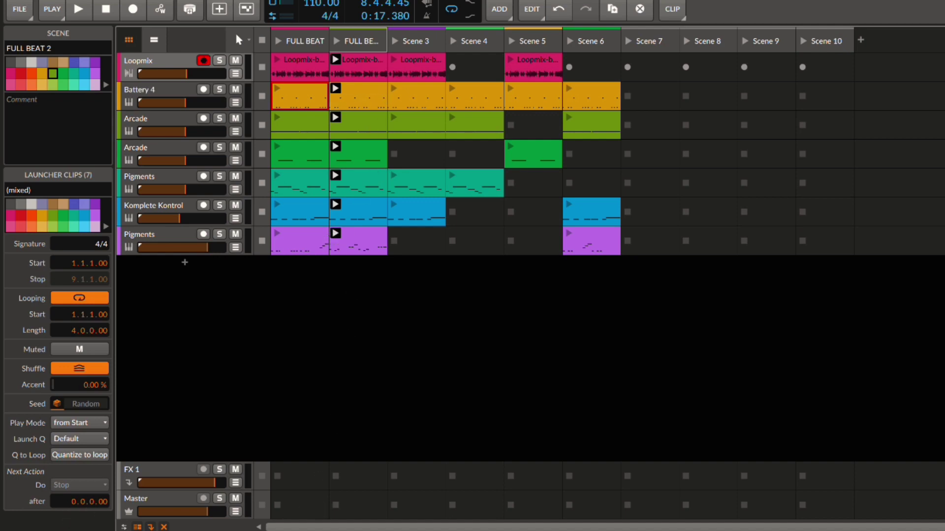
left_click(70, 503)
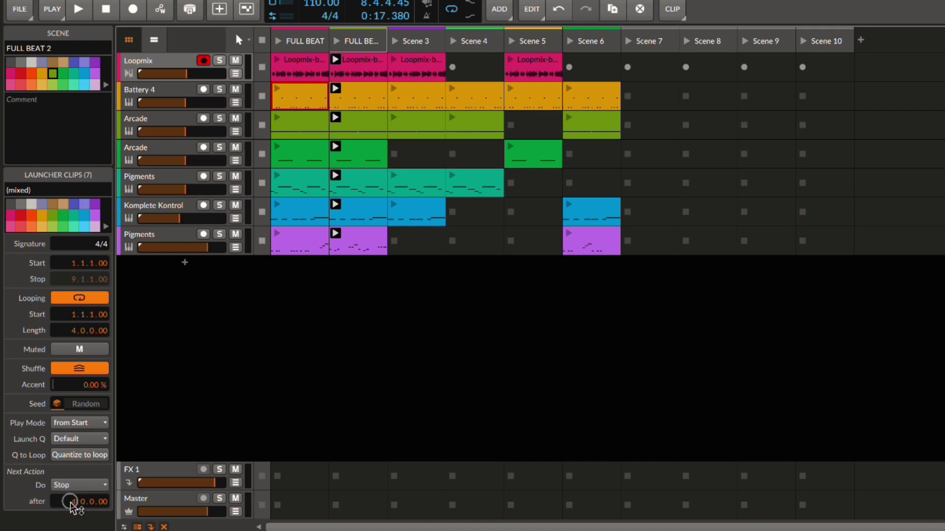
left_click(99, 487)
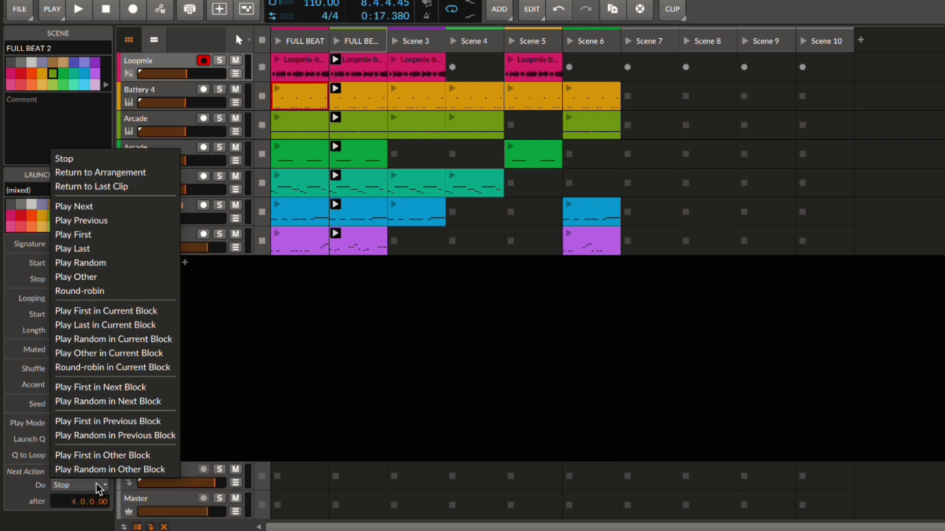
left_click(104, 239)
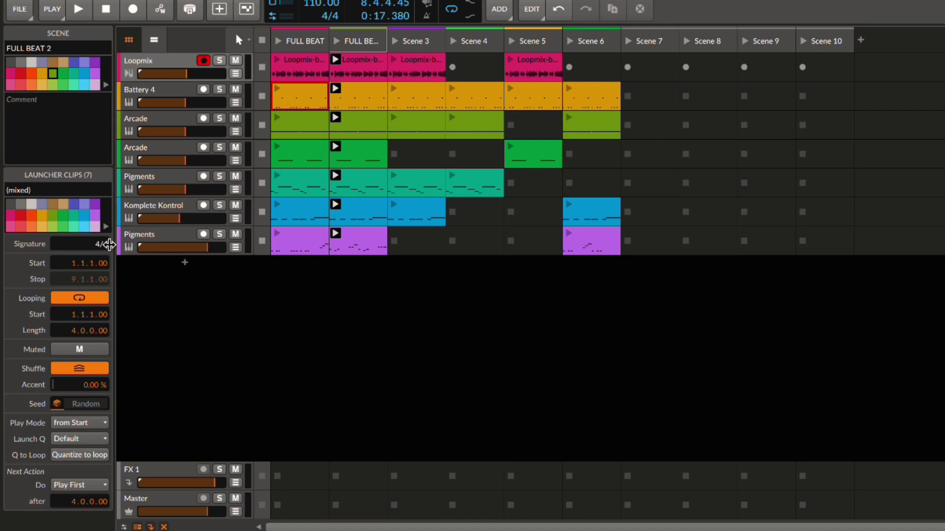
key("space")
key("space")
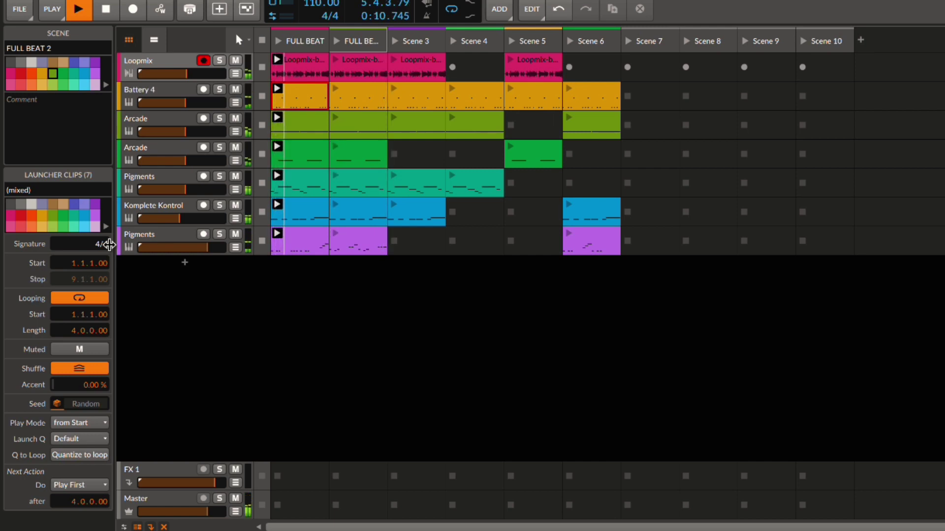
Stop playback to audition the launcher following the clips' next actions.
key("space")
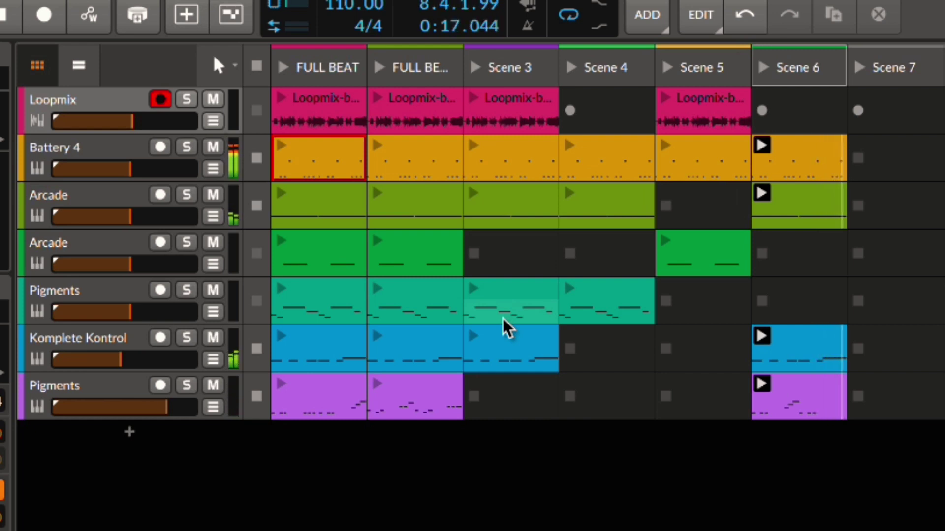
Stop the transport after auditioning Scene 6's clips.
key("space")
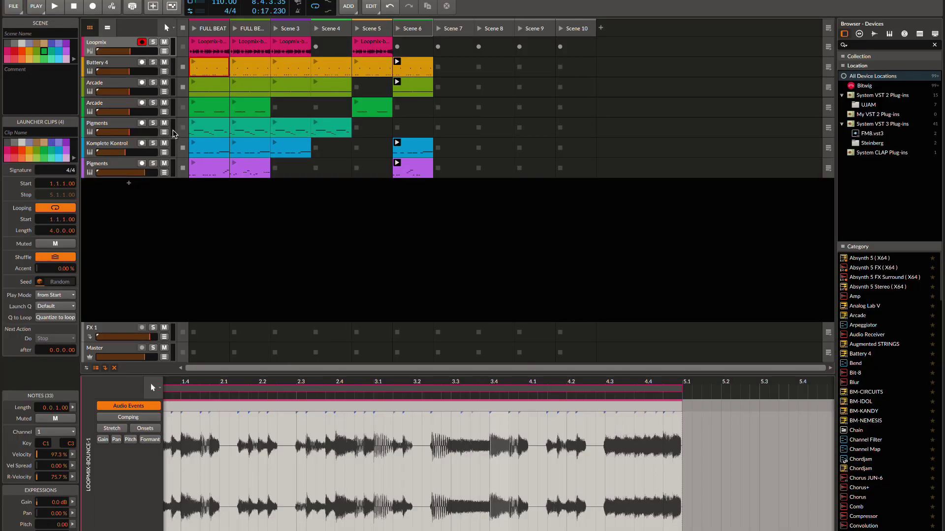
Show the arranger and add a cue marker named INTRO at bar 1.
left_click(109, 30)
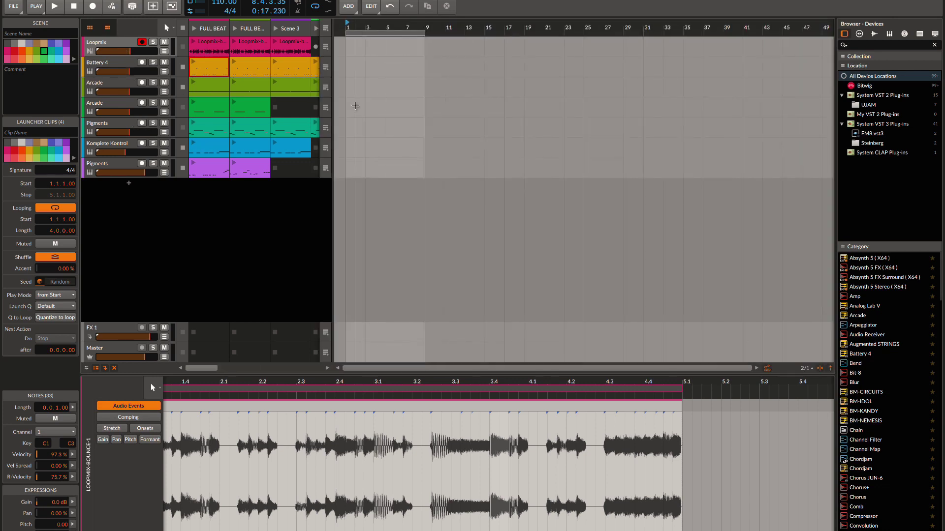
right_click(348, 26)
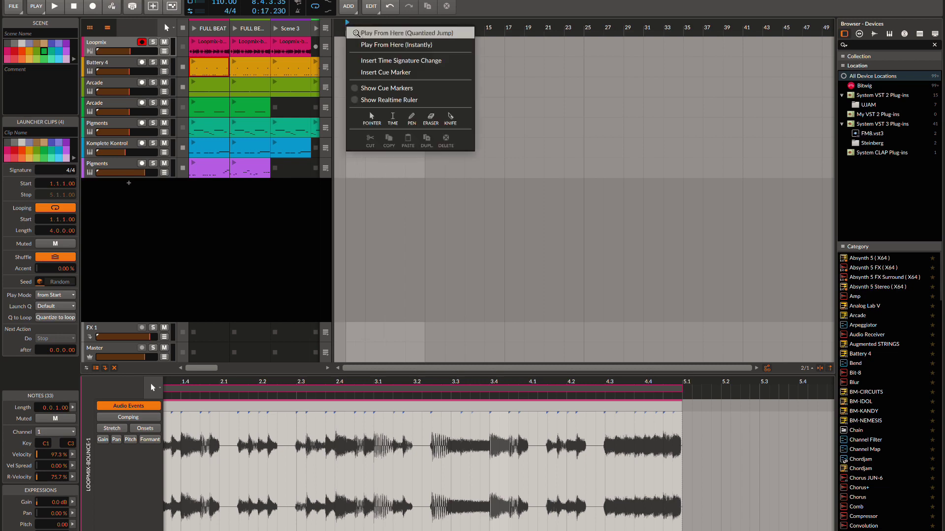
left_click(406, 73)
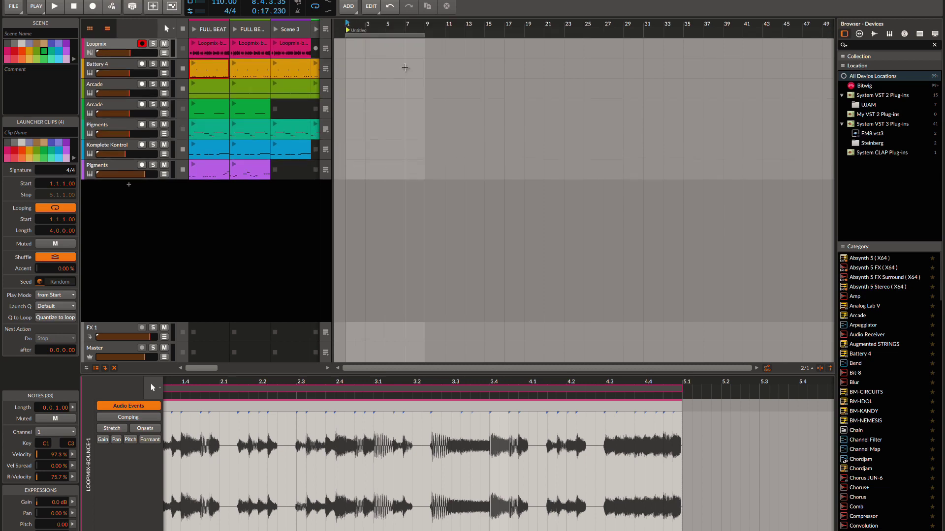
left_click(360, 31)
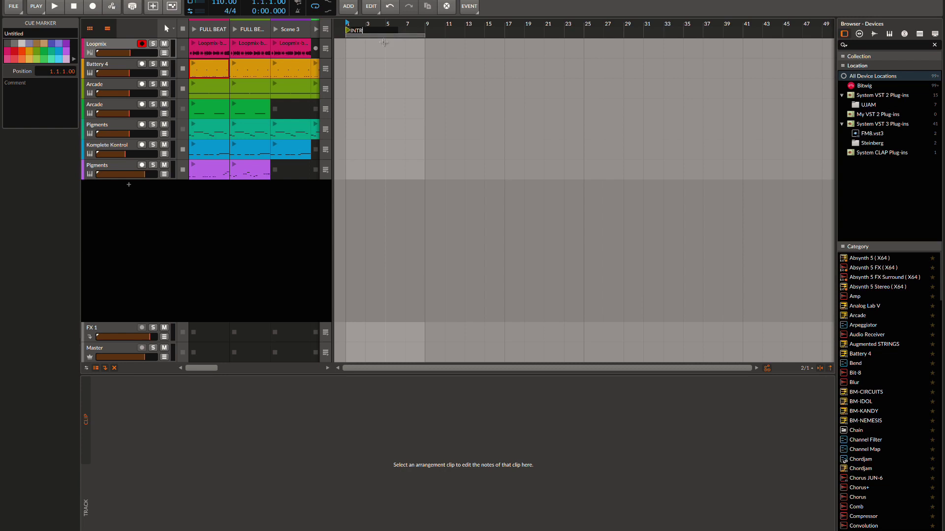
key("Return")
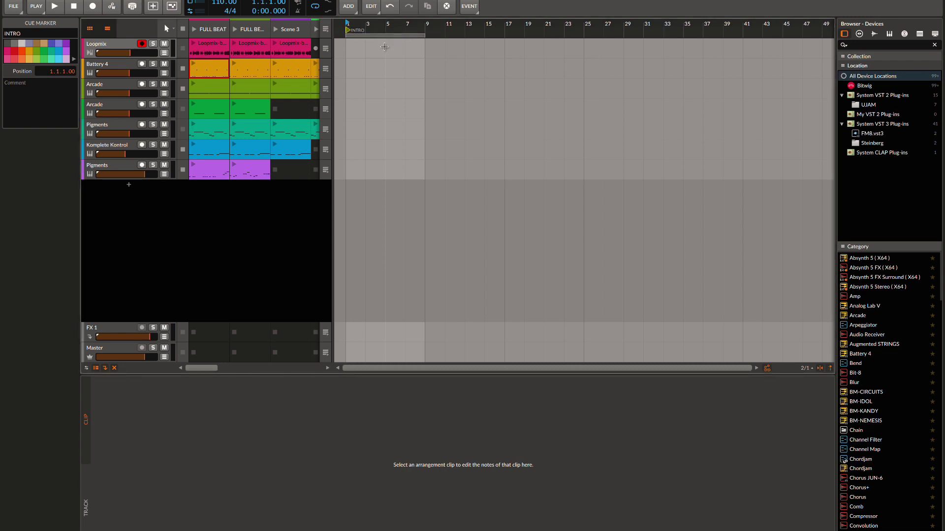
Copy Scene 6's clips into the arranger at bar 1 and switch playback to the arranger.
scroll(276, 139, "right", 5)
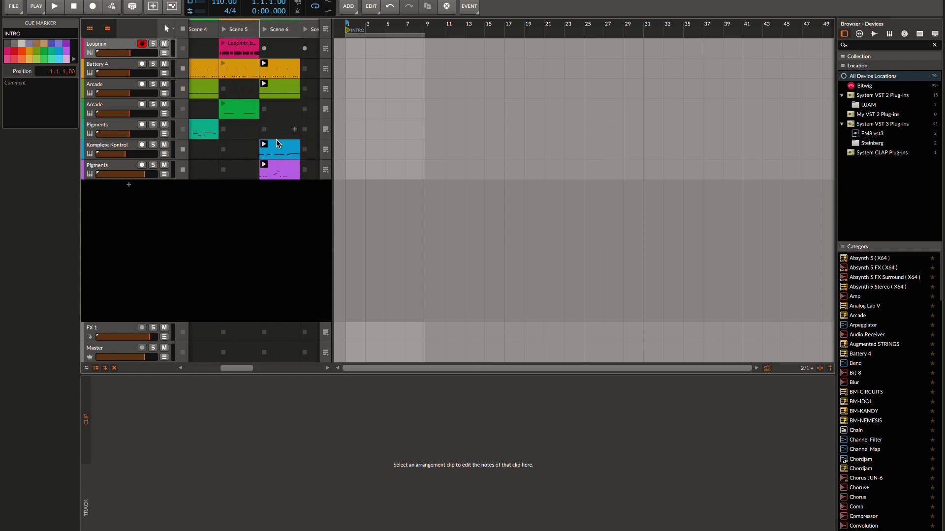
scroll(276, 140, "right", 2)
scroll(276, 139, "left", 2)
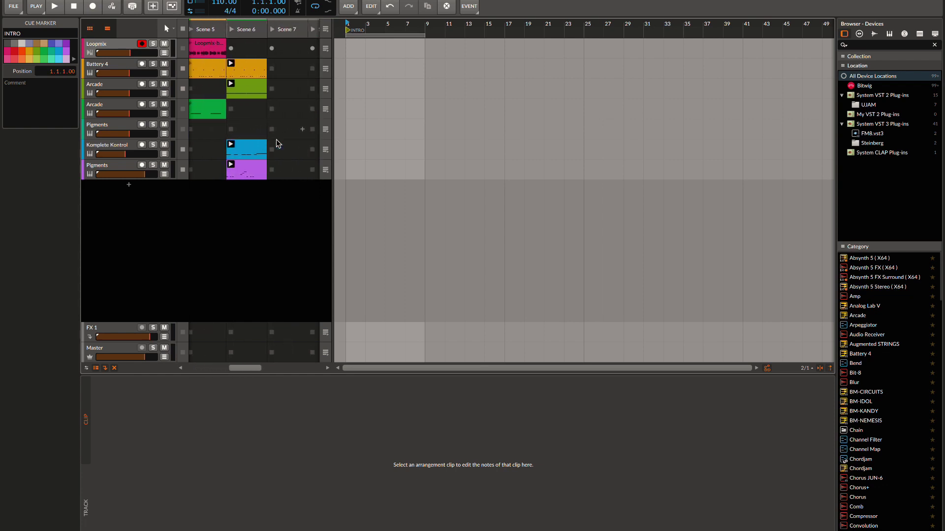
scroll(220, 52, "left", 3)
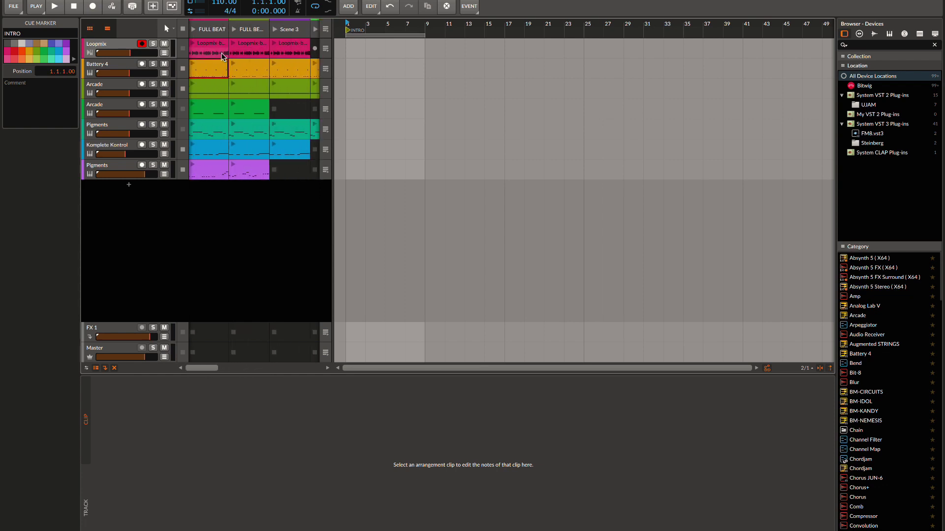
scroll(222, 56, "right", 3)
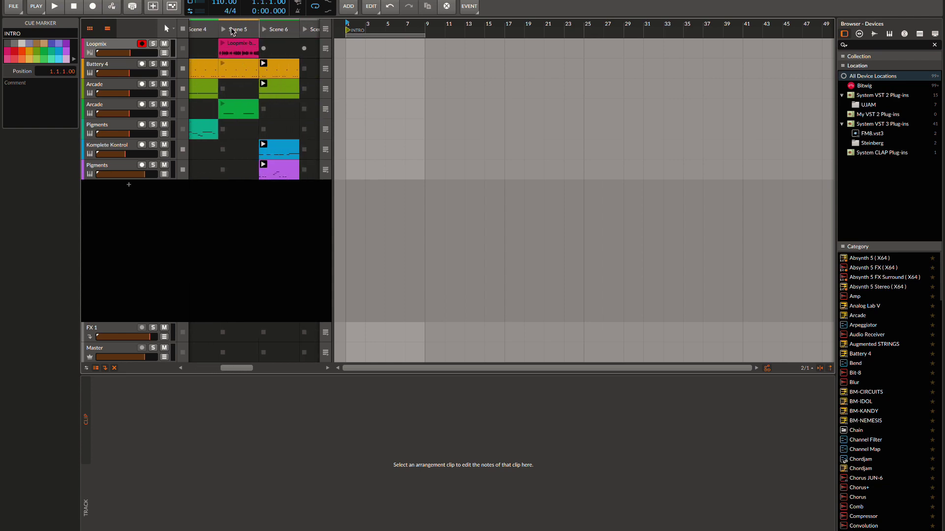
left_click(290, 30)
left_click_drag(290, 31, 354, 49)
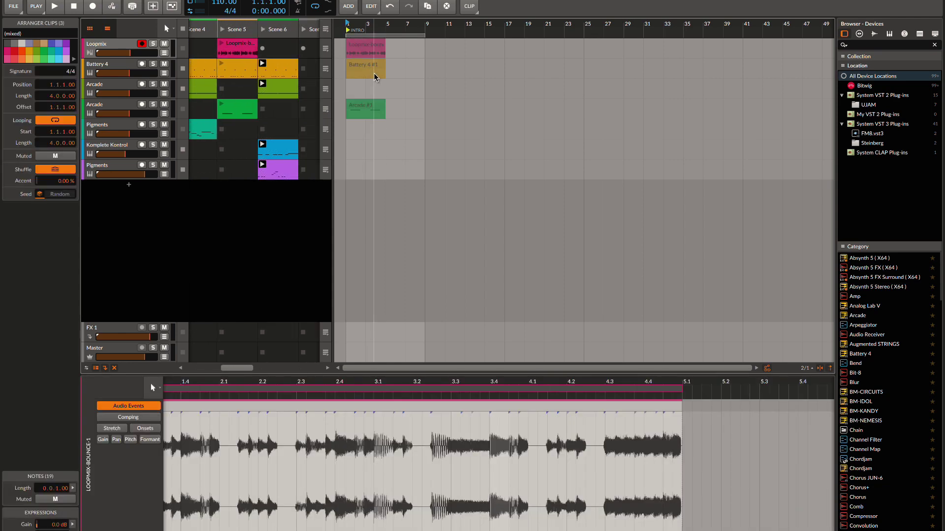
left_click(326, 32)
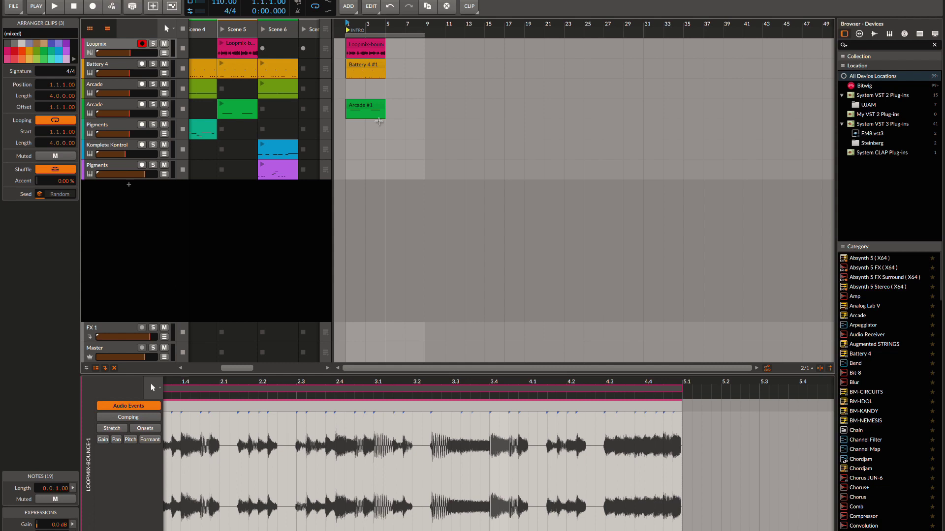
Audition the arrangement, then select the Arcade #1 clip in the intro.
key("space")
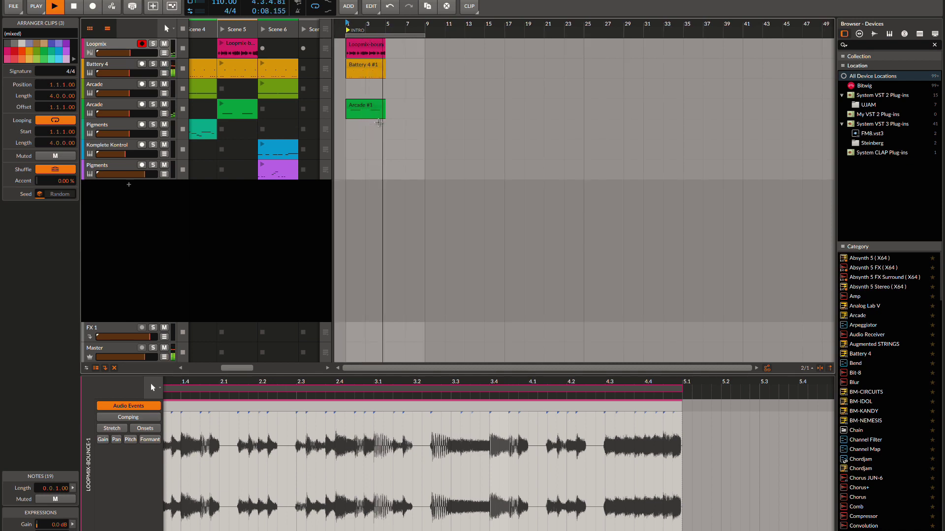
key("space")
left_click(370, 109)
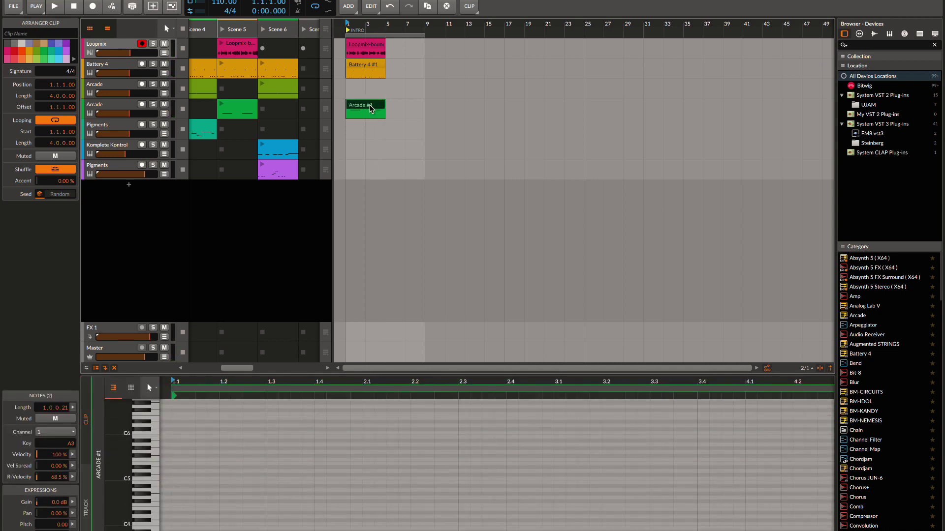
Delete the Arcade #1 and Battery 4 #1 clips from the intro and stop playback.
key("Delete")
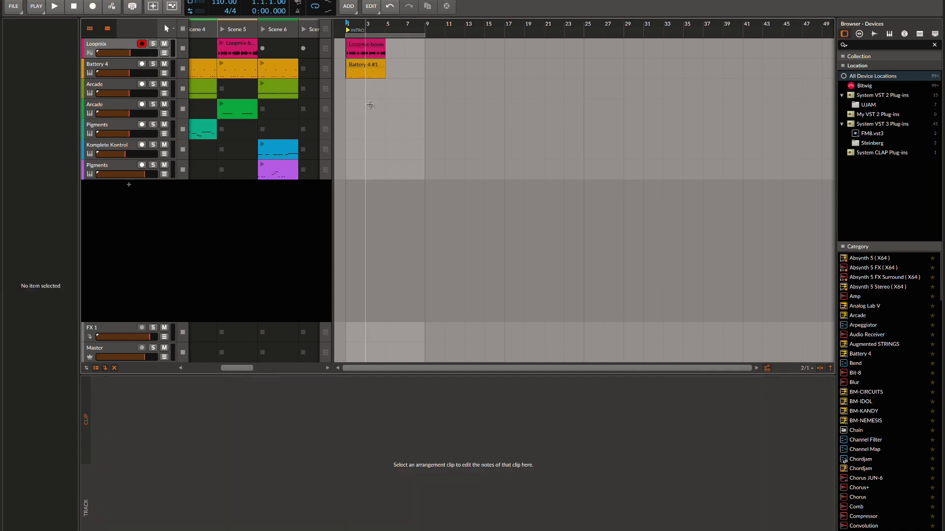
left_click(369, 71)
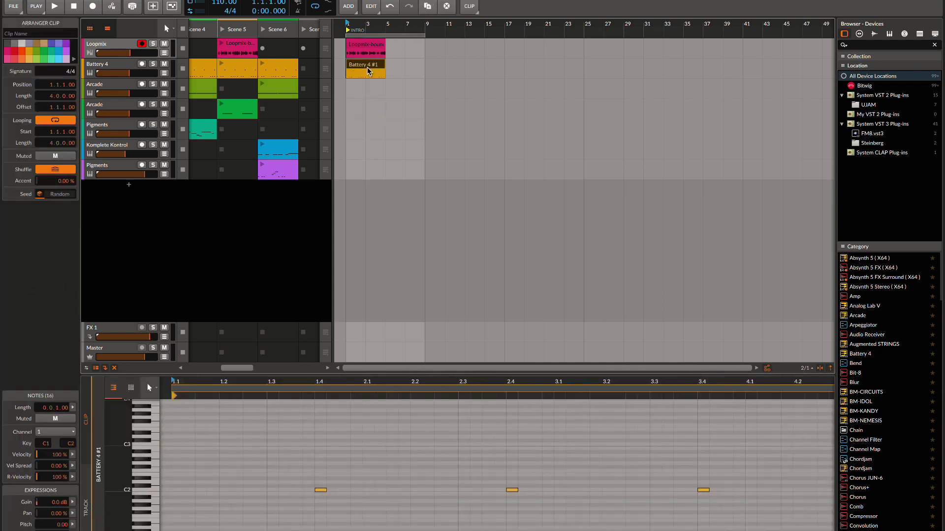
key("Delete")
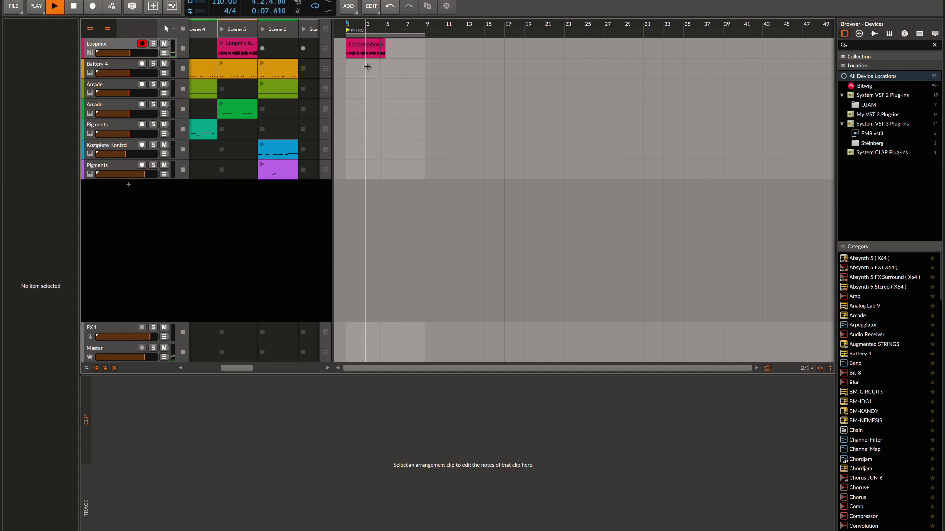
key("space")
scroll(295, 79, "right", 1)
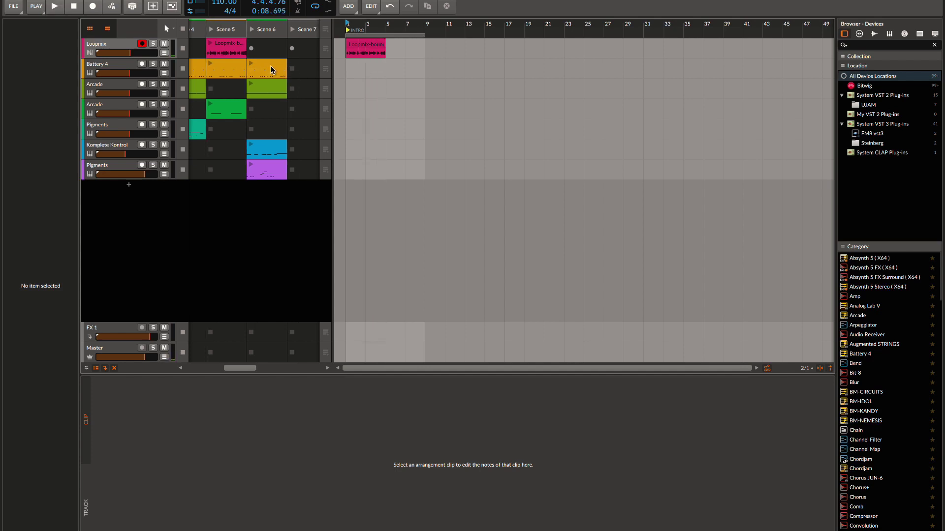
Place Scene 6's Battery 4 clip at bar 1, loop bars 1–5, and trim its start to bar 3.
scroll(270, 69, "left", 1)
left_click_drag(270, 70, 348, 71)
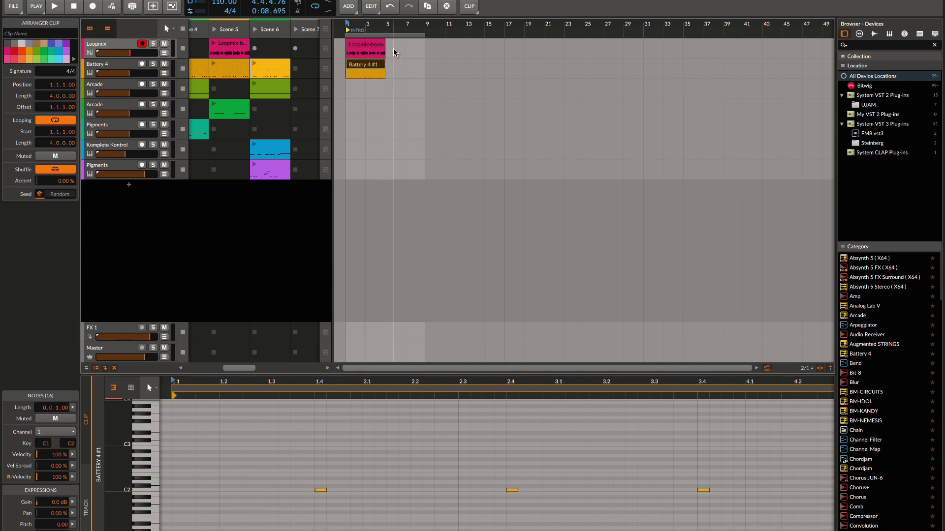
left_click_drag(400, 31, 406, 36)
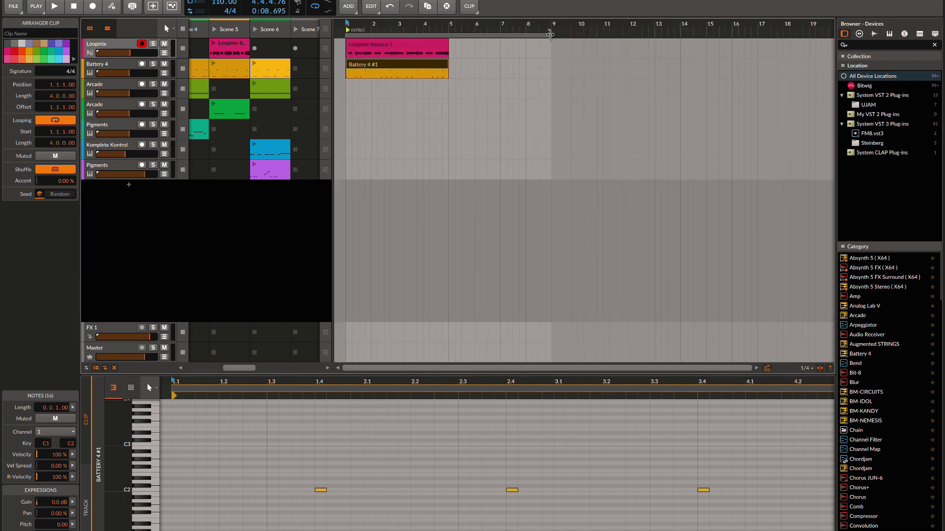
left_click_drag(550, 35, 449, 36)
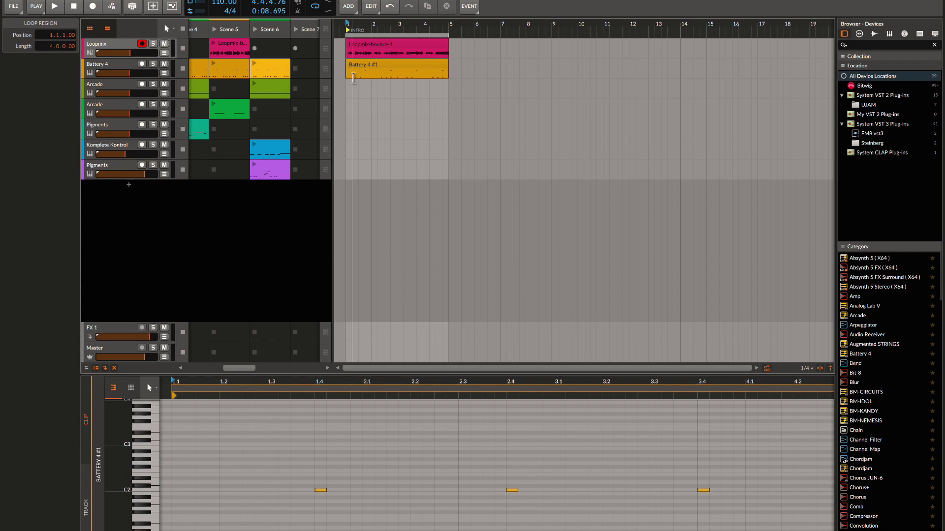
key("space")
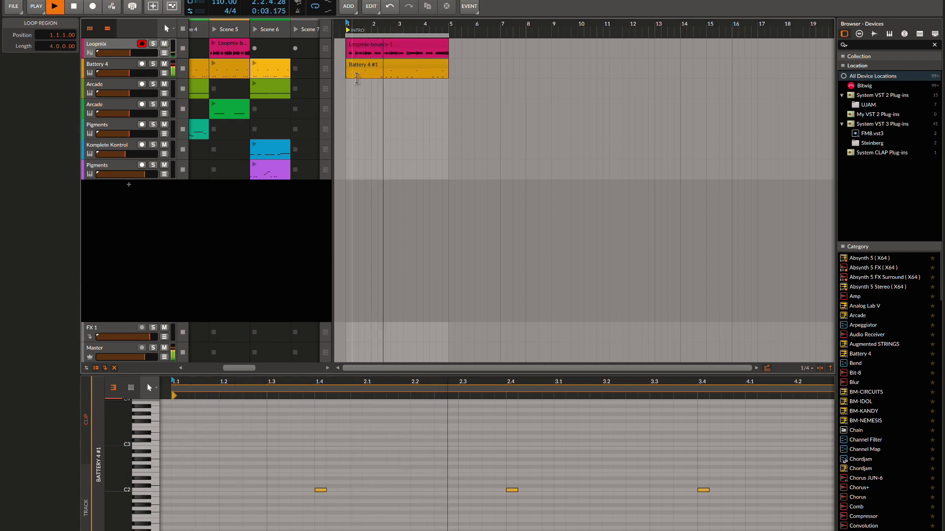
key("space")
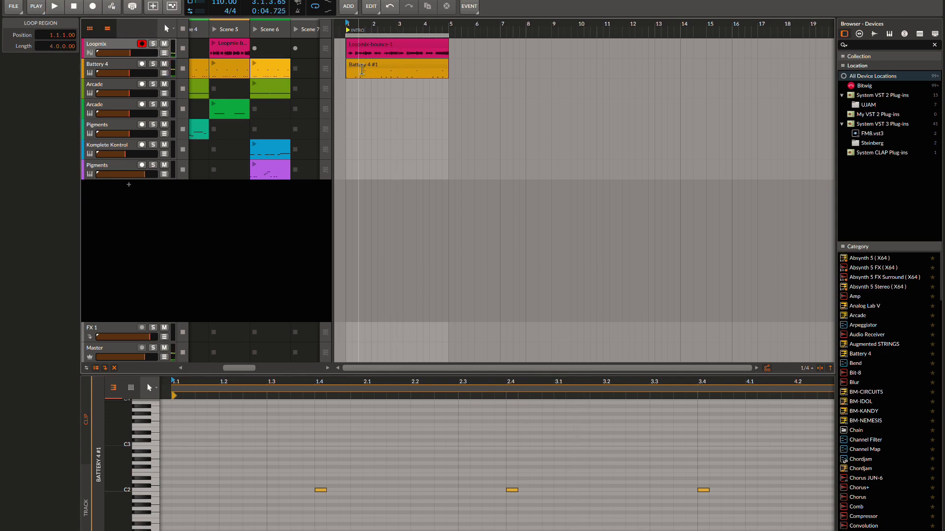
left_click_drag(349, 65, 384, 65)
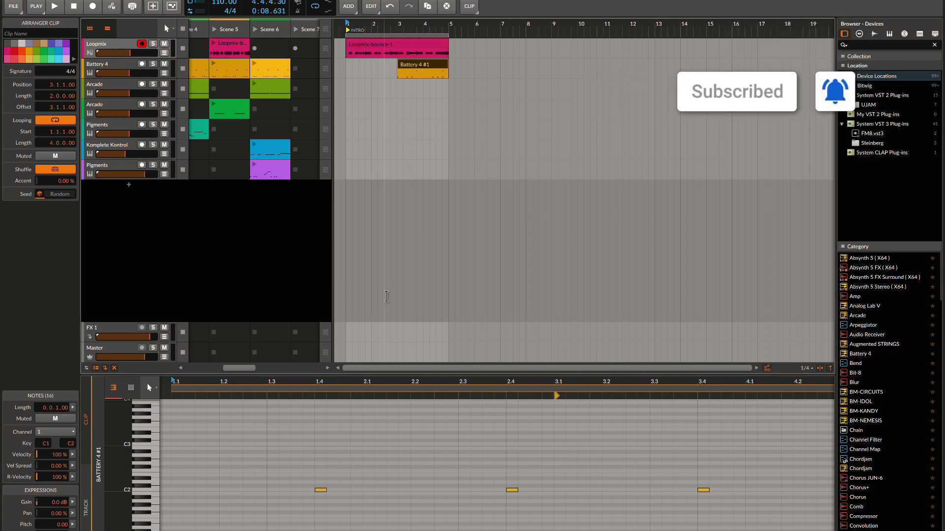
Copy Scene 3's clips into the arrangement at bar 5.
scroll(253, 56, "left", 3)
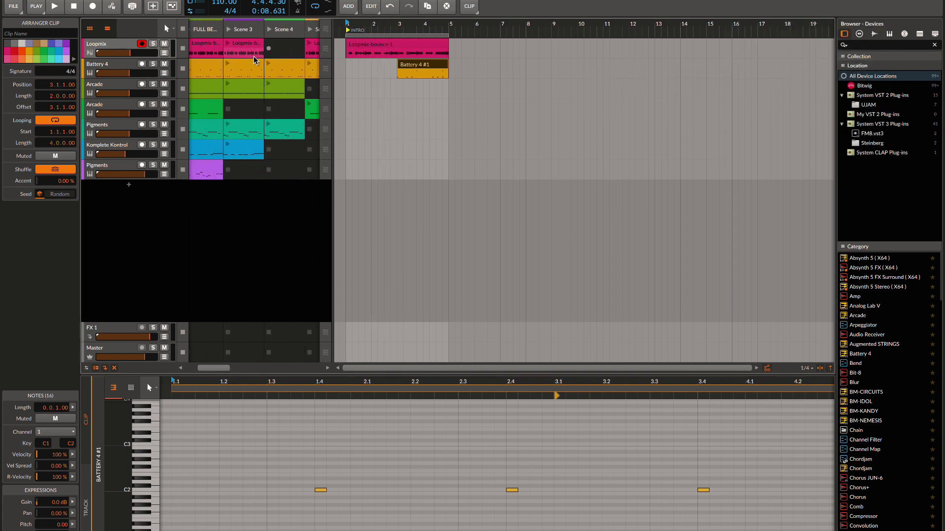
scroll(253, 56, "left", 1)
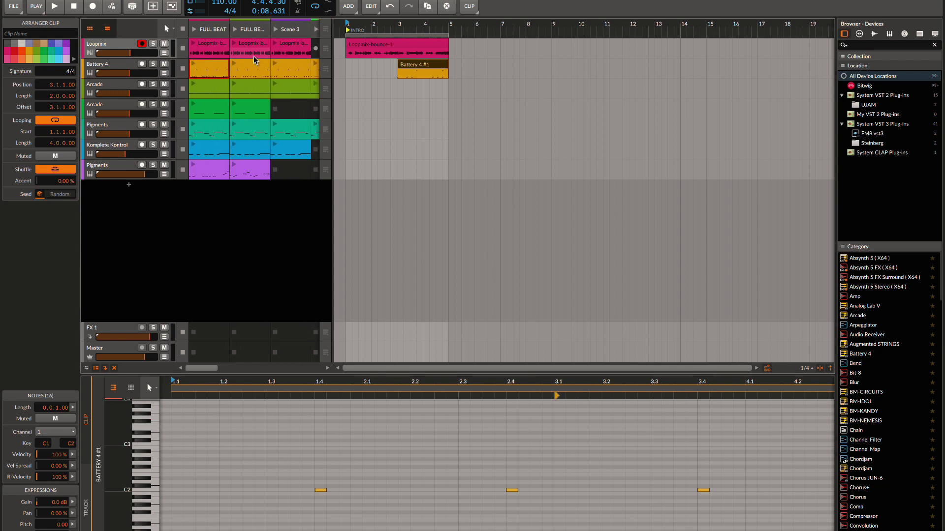
scroll(254, 59, "right", 1)
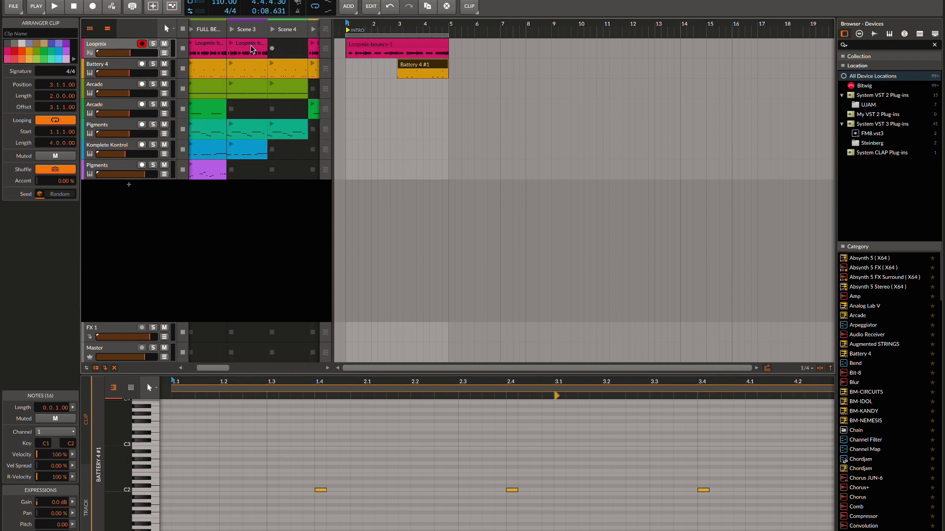
left_click_drag(248, 31, 448, 40)
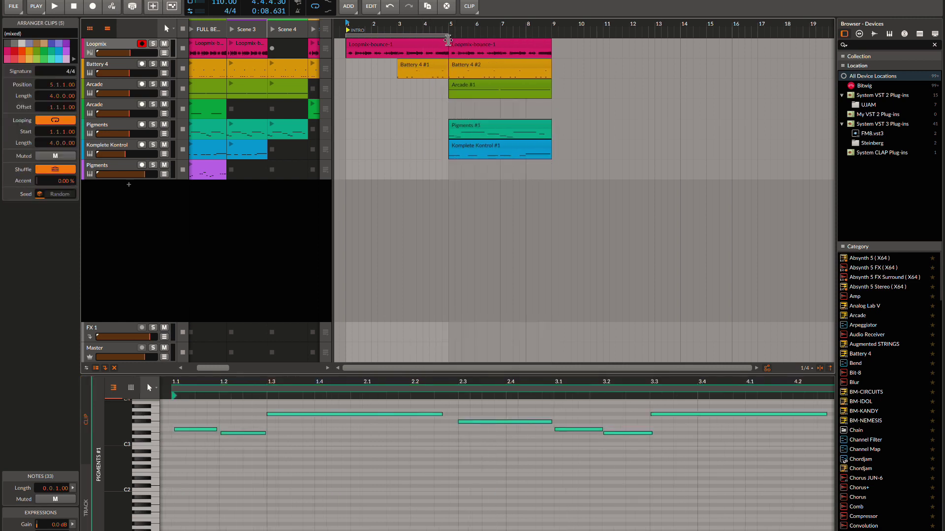
Add a cue marker named PART 1 at bar 5 and play from there.
right_click(450, 32)
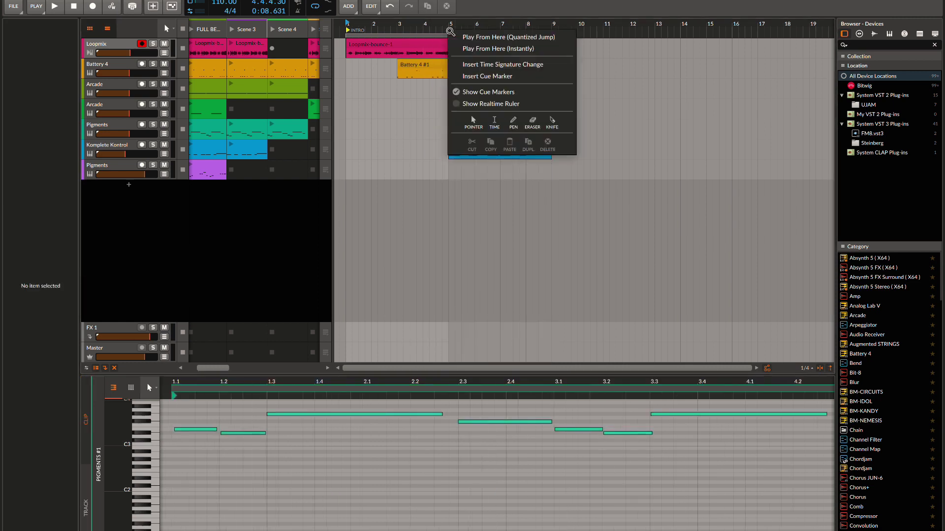
left_click(487, 78)
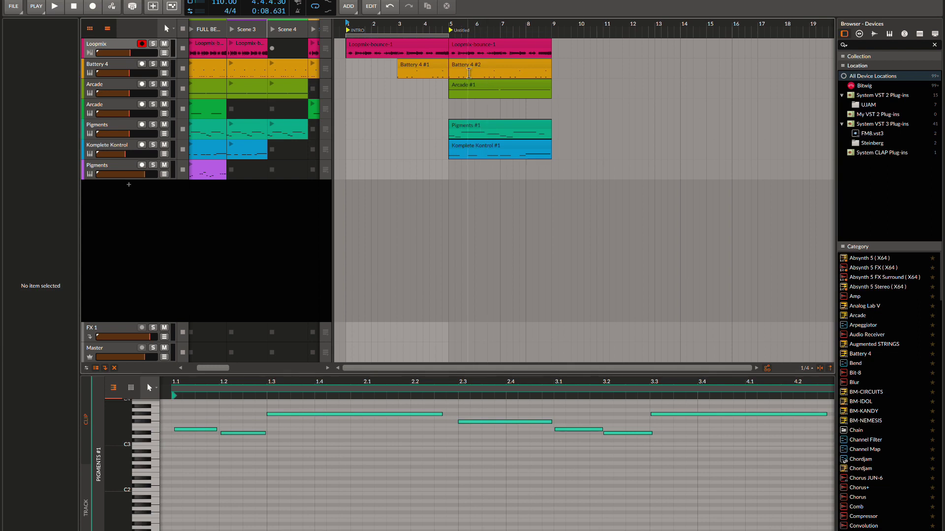
left_click(459, 30)
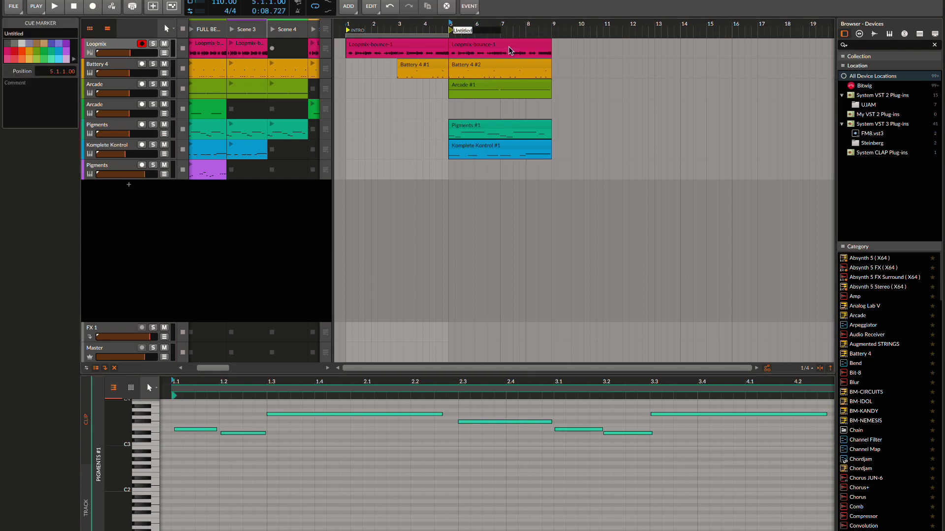
type("PART 1")
key("Return")
key("space")
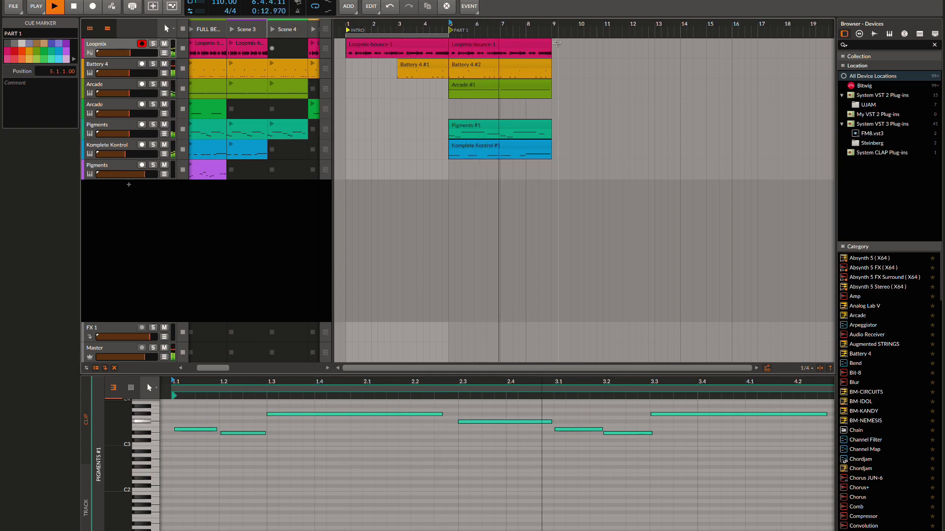
Place Scene 3's clips at bar 9 and set the loop region to bars 5–13.
left_click_drag(261, 34, 552, 48)
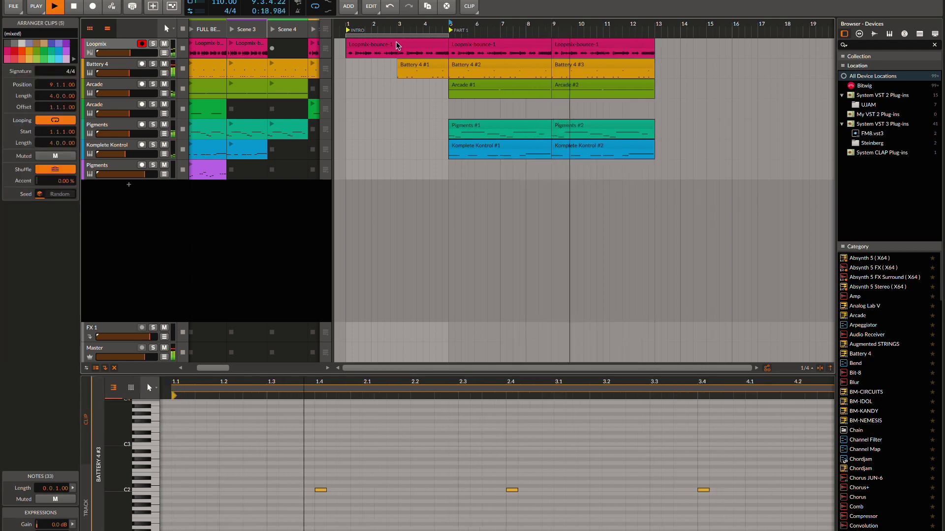
left_click_drag(380, 37, 480, 38)
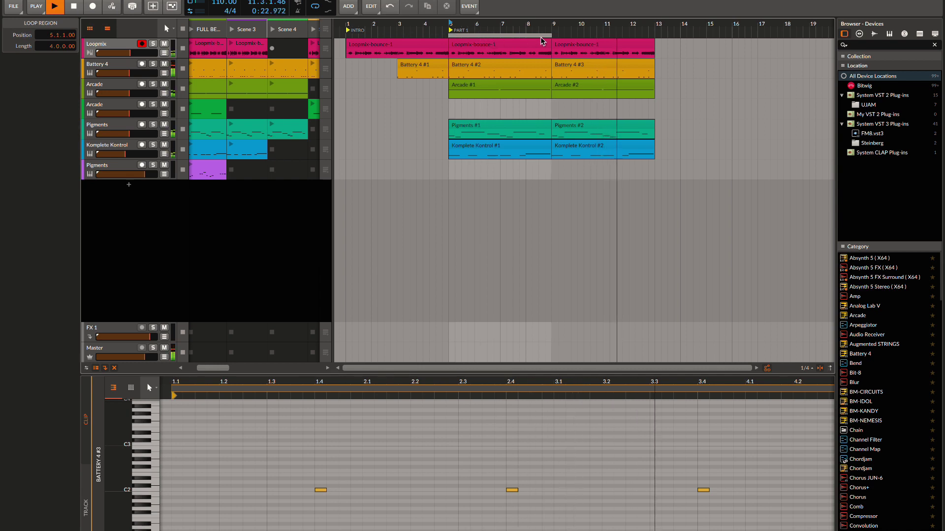
left_click_drag(550, 36, 655, 35)
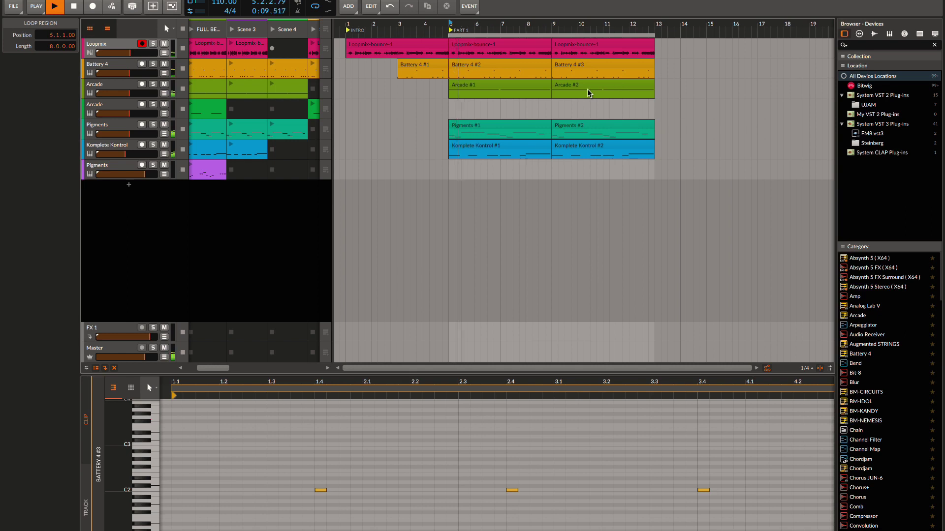
key("space")
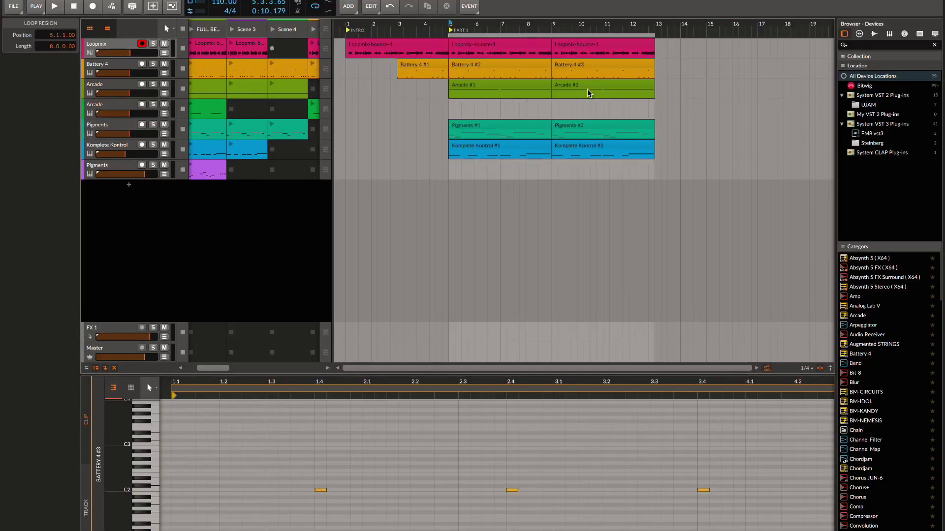
key("space")
Place Scene 6's clips at bar 13, disable looping, and play from bar 9.
scroll(239, 140, "right", 4)
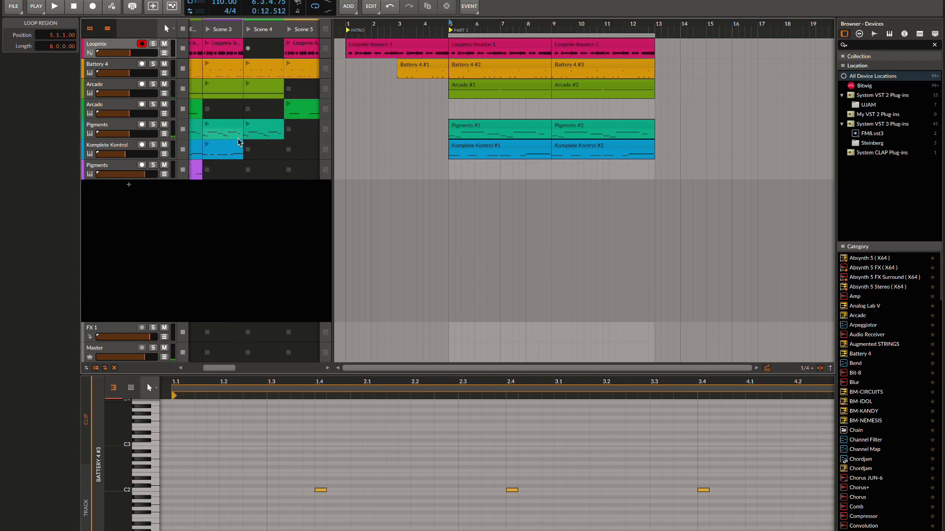
left_click_drag(278, 29, 657, 43)
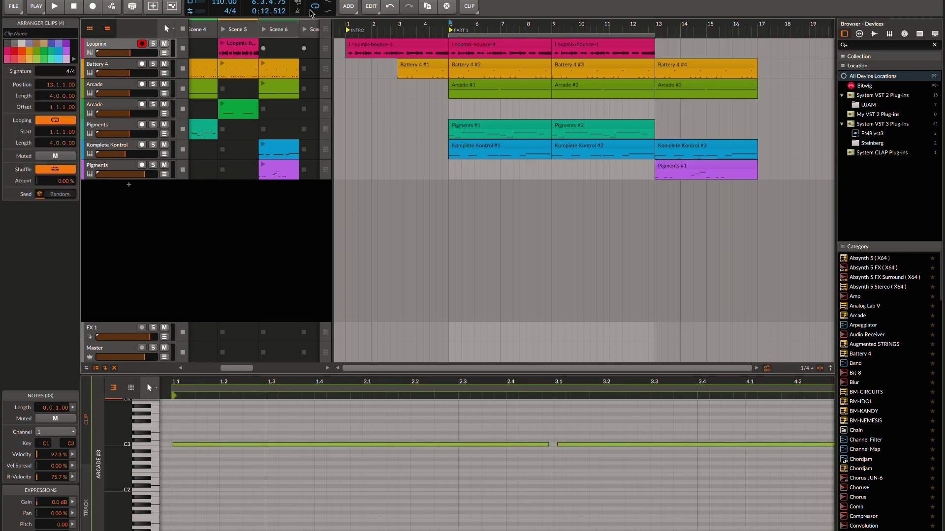
left_click(315, 7)
left_click(553, 24)
key("space")
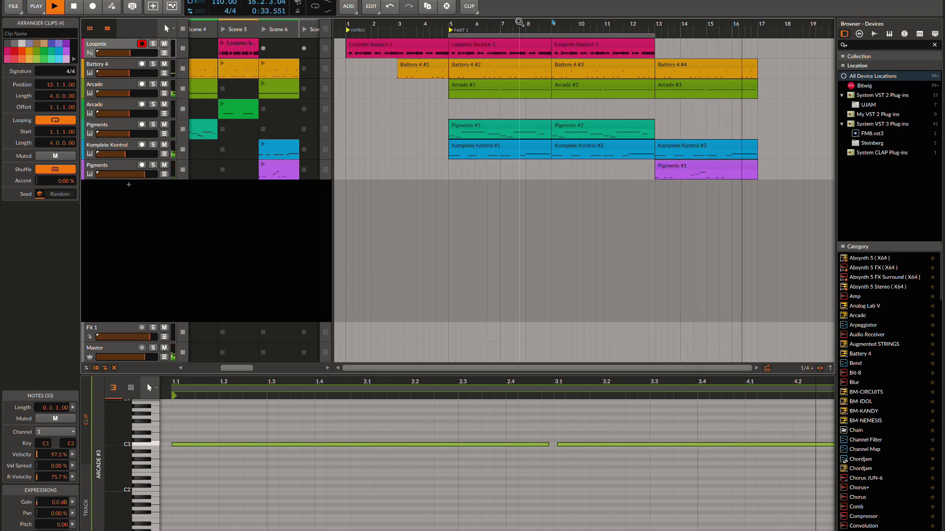
Stop playback and duplicate the bar-13 Battery 4, Arcade, Komplete Kontrol and Pigments clips to bar 17.
left_click_drag(529, 23, 520, 22)
key("space")
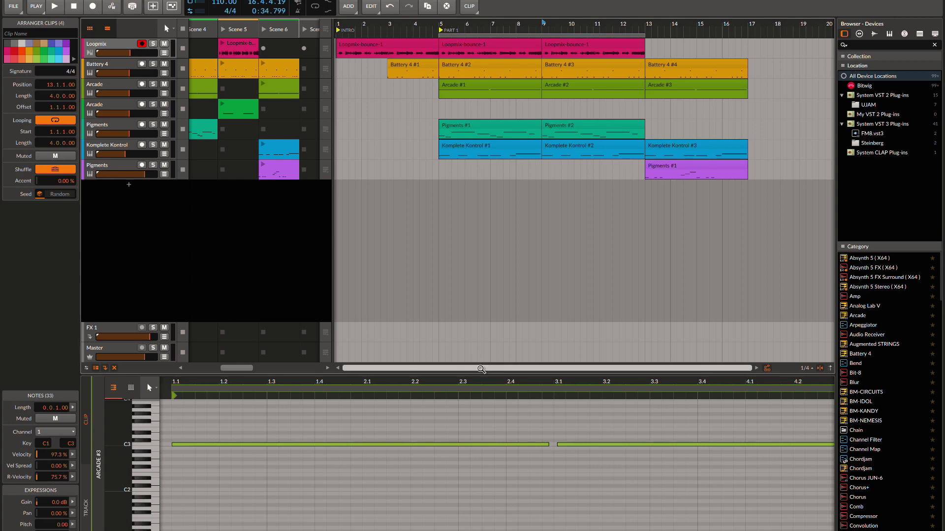
scroll(480, 368, "down", 5)
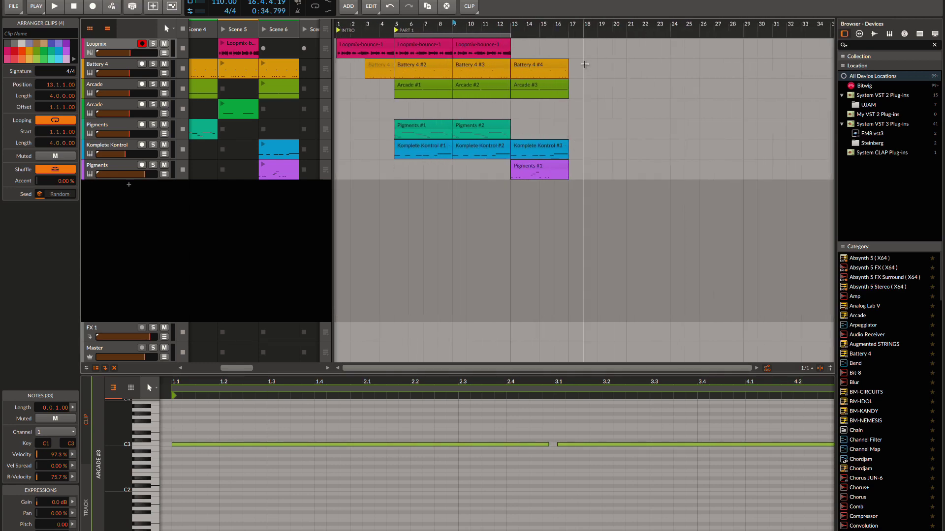
left_click_drag(585, 64, 515, 150)
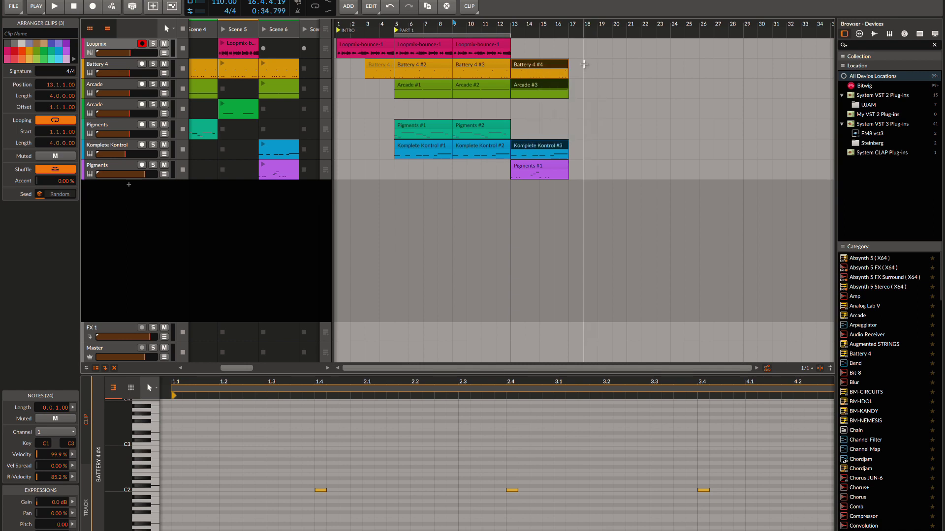
left_click_drag(585, 60, 517, 180)
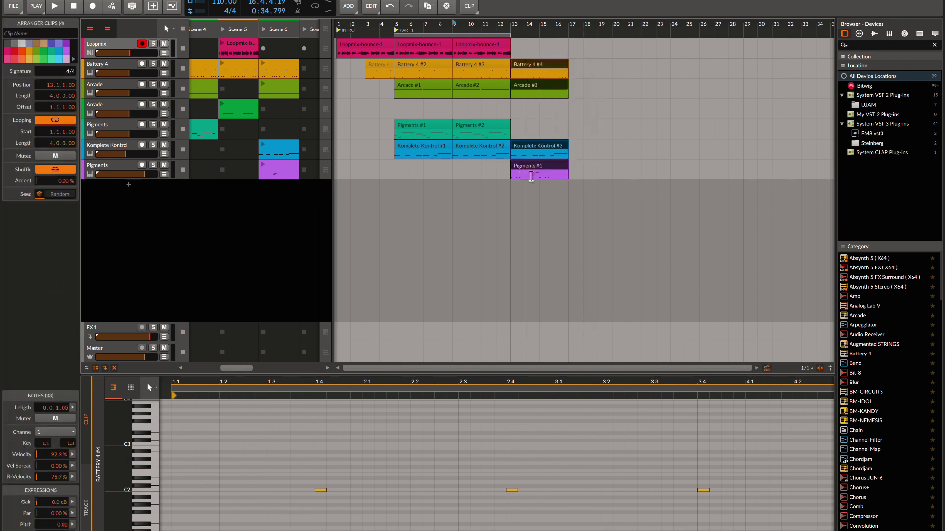
key("ctrl+d")
Delete the Komplete Kontrol #3 and #4 clips and play from bar 13.
left_click(651, 122)
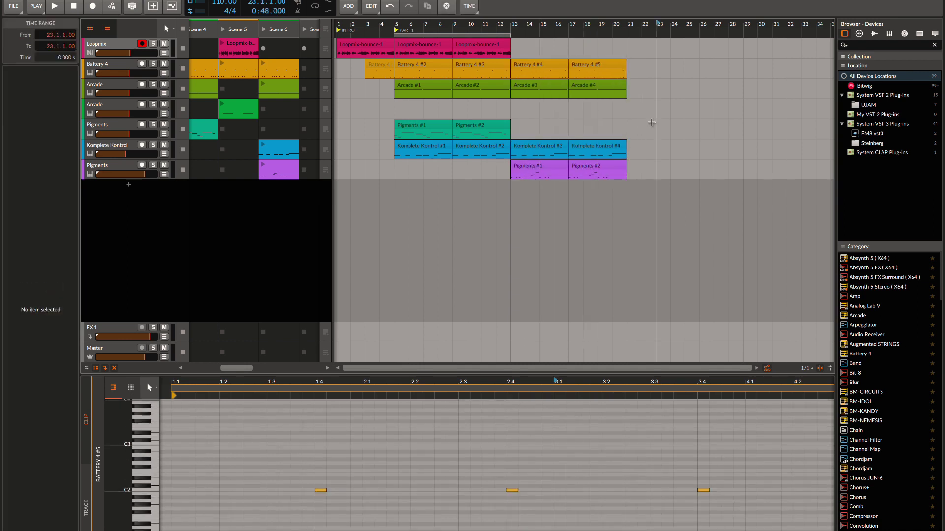
left_click(513, 25)
left_click_drag(640, 143, 547, 146)
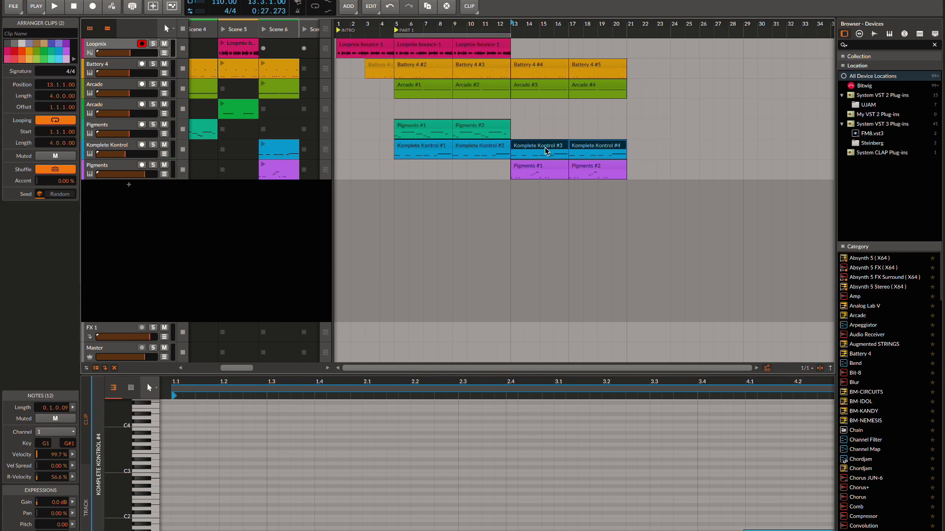
key("Delete")
key("space")
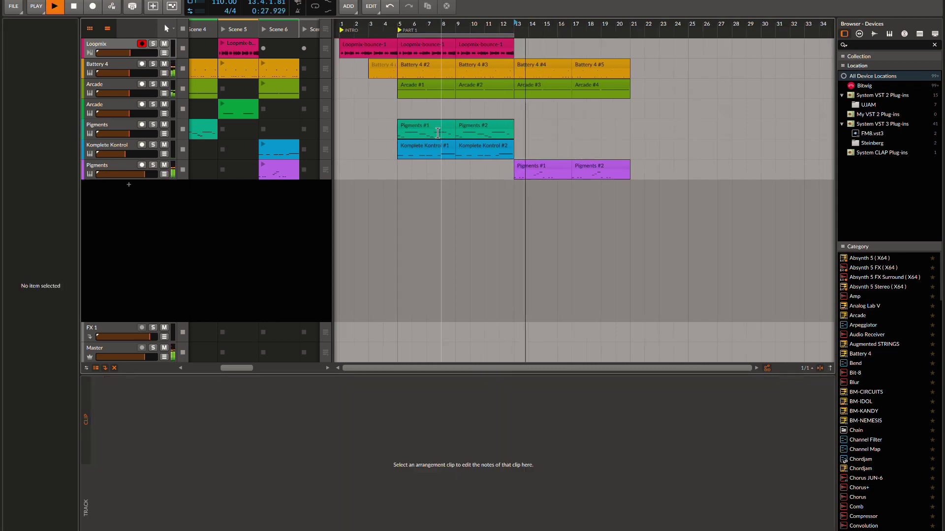
Place the Arcade launcher clip on the second Arcade track at bar 13.
scroll(394, 123, "left", 1)
key("space")
left_click_drag(232, 108, 527, 124)
key("space")
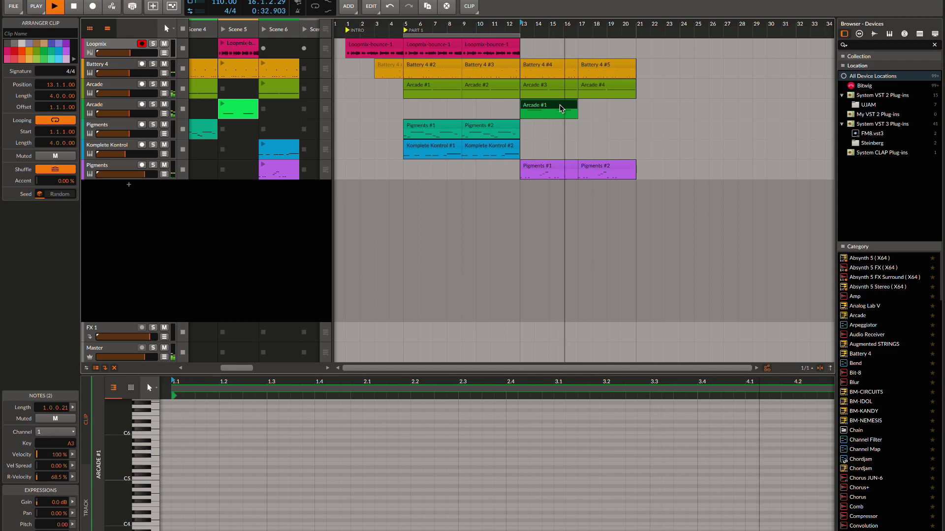
Repeat the Arcade clip at bar 17 and add the Loopmix clip at bar 17.
key("ctrl+d")
key("space")
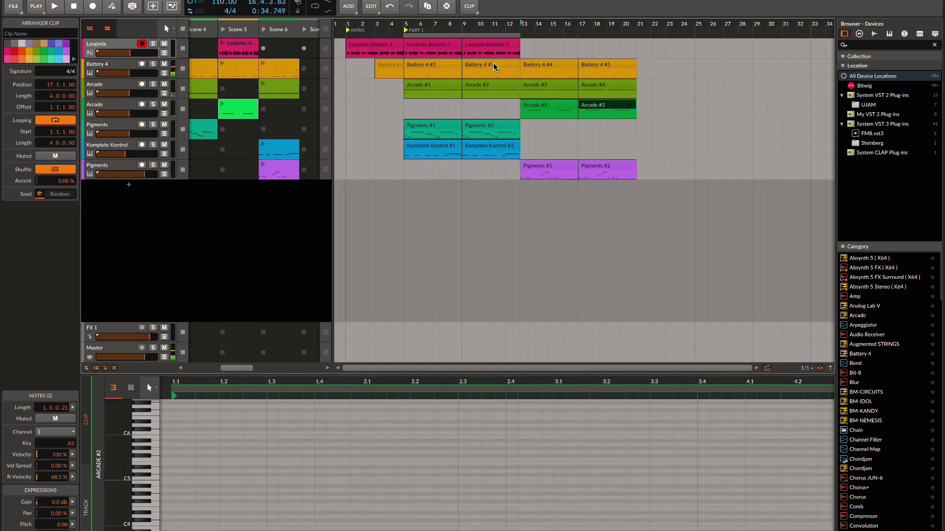
left_click_drag(240, 47, 583, 49)
key("space")
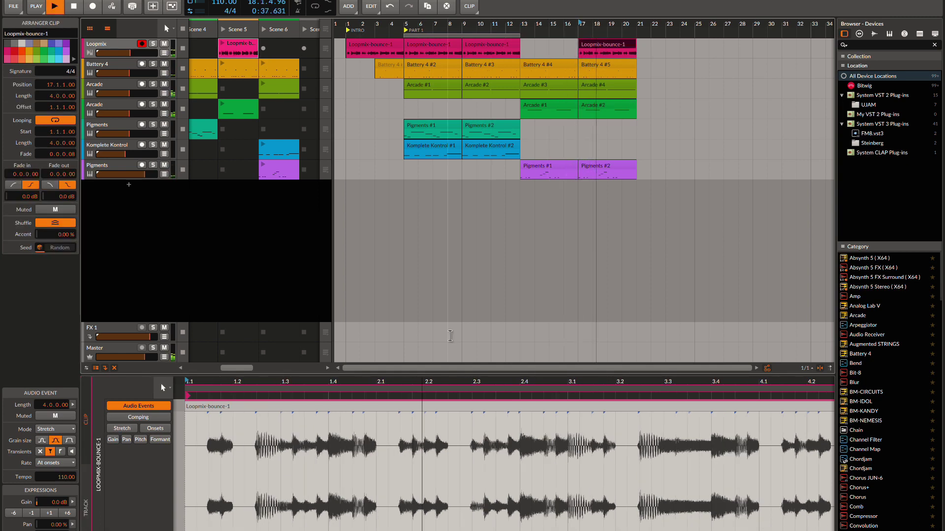
Place the FULL BEAT, second full-beat and FULL BEAT scenes at bars 21, 25 and 29.
scroll(439, 368, "down", 2)
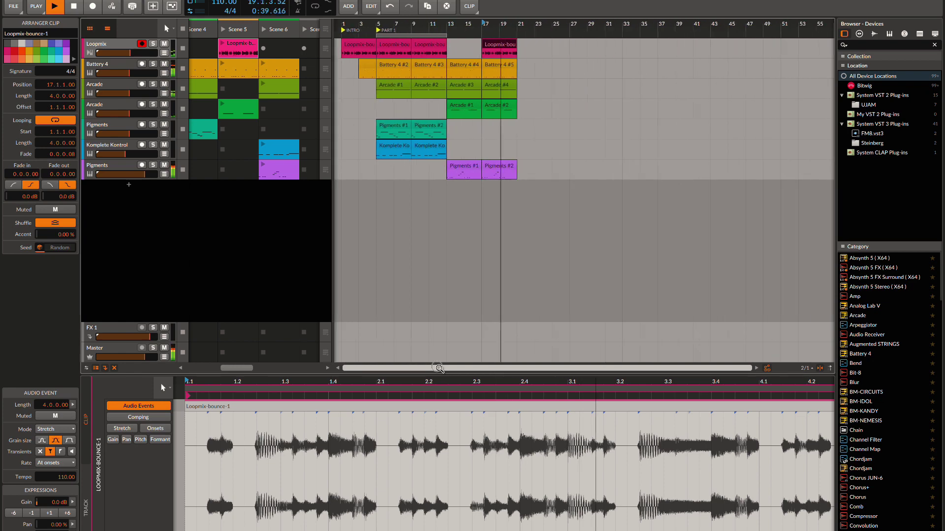
scroll(246, 102, "left", 5)
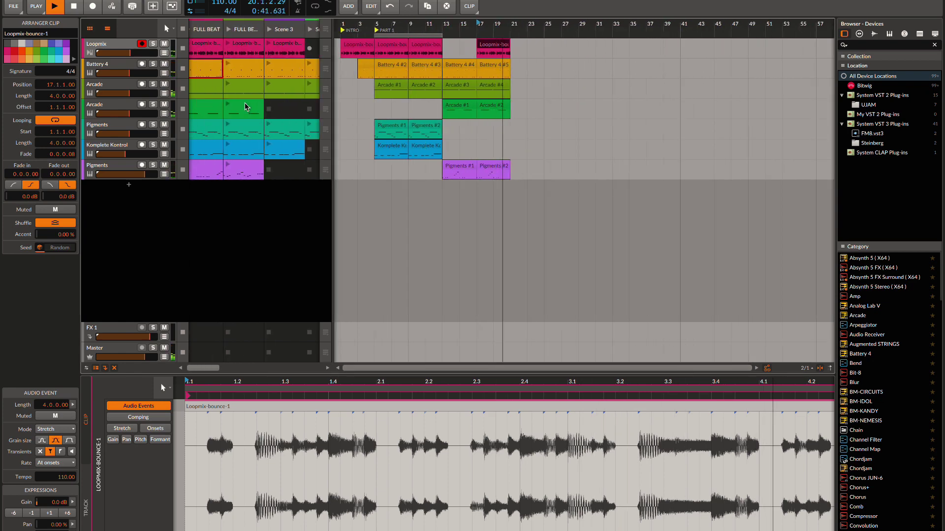
left_click_drag(211, 29, 511, 38)
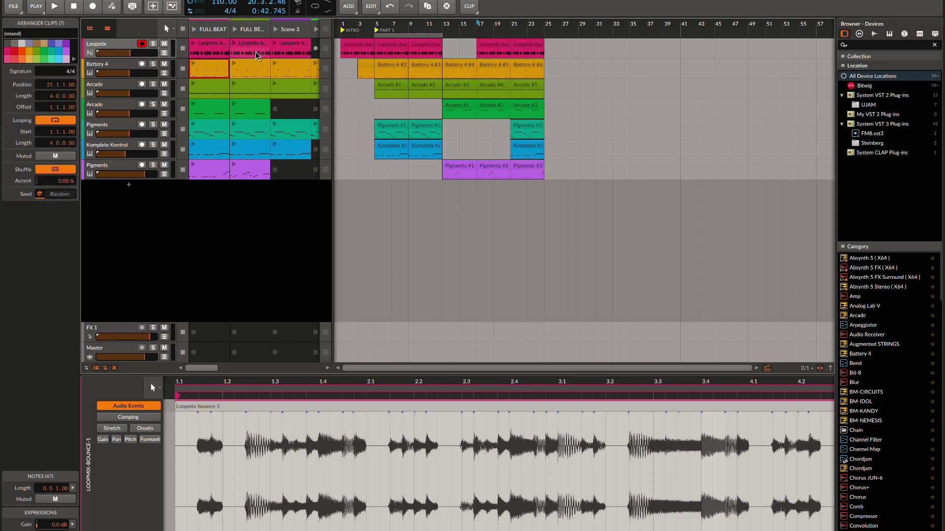
left_click_drag(252, 36, 553, 47)
left_click_drag(208, 32, 583, 46)
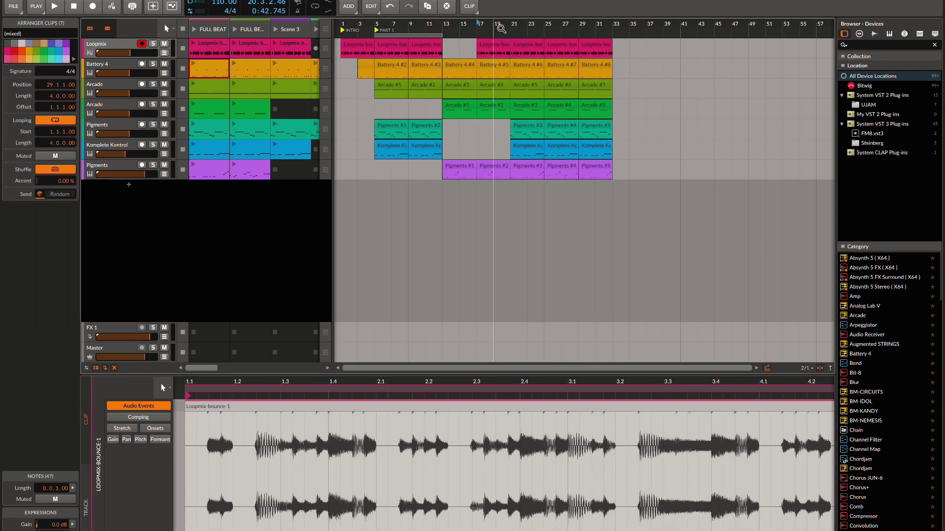
Play the arrangement from bar 17, zoomed in on bars 11 to 27.
key("space")
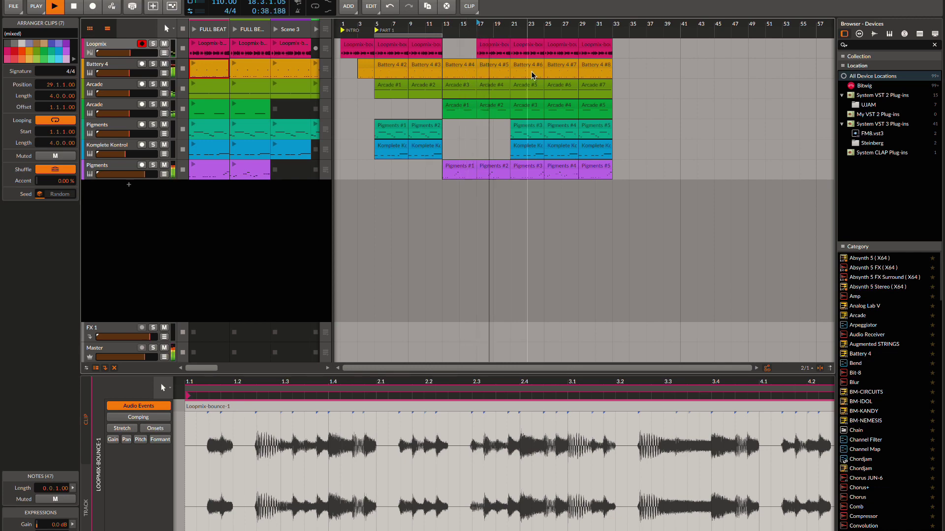
left_click_drag(465, 32, 473, 50)
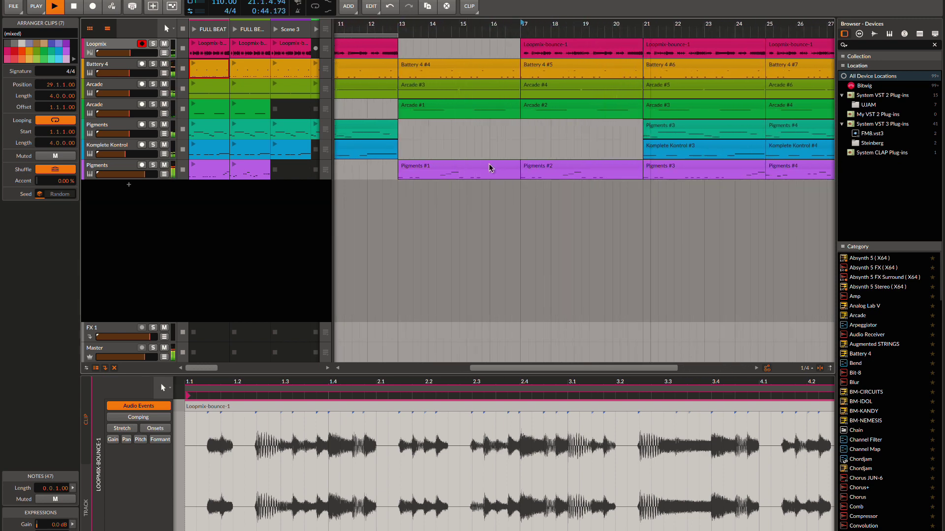
left_click_drag(502, 368, 520, 368)
Delete the Arcade #2 and Arcade #1 clips from the second Arcade track.
left_click(558, 108)
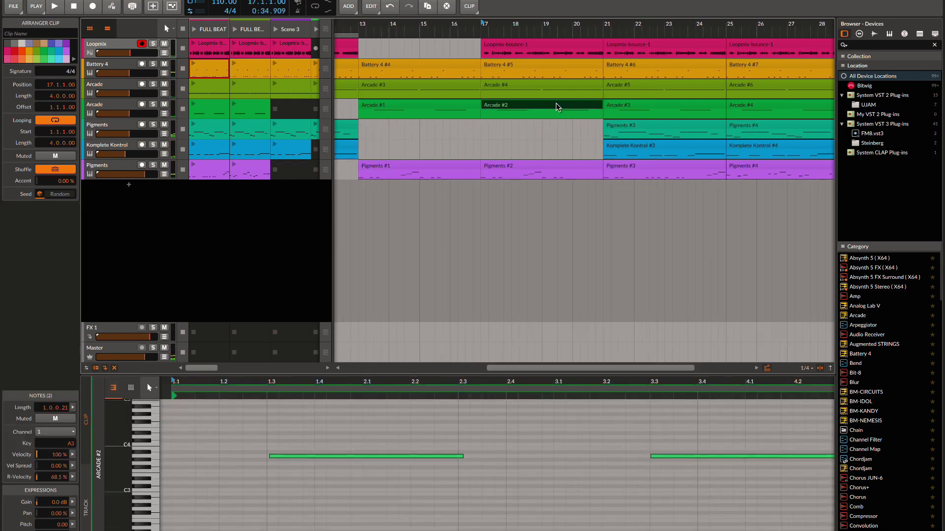
key("Delete")
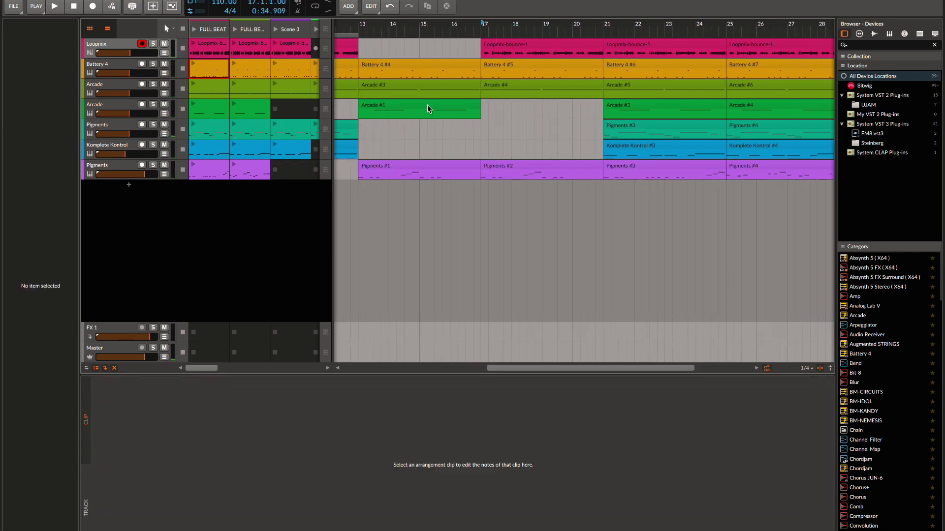
left_click(408, 108)
key("Delete")
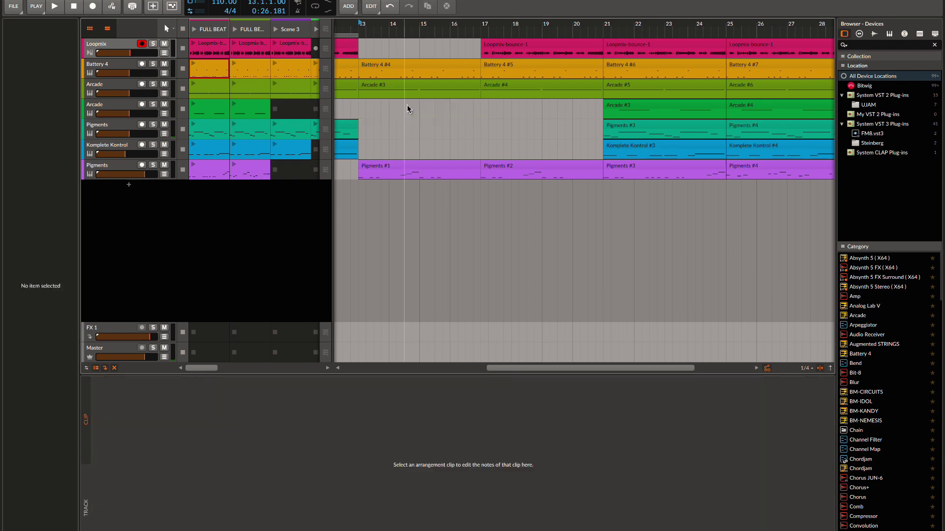
Shorten Battery 4 #5, Arcade #4 and Pigments #2 by half a bar, then play the break.
left_click(595, 67)
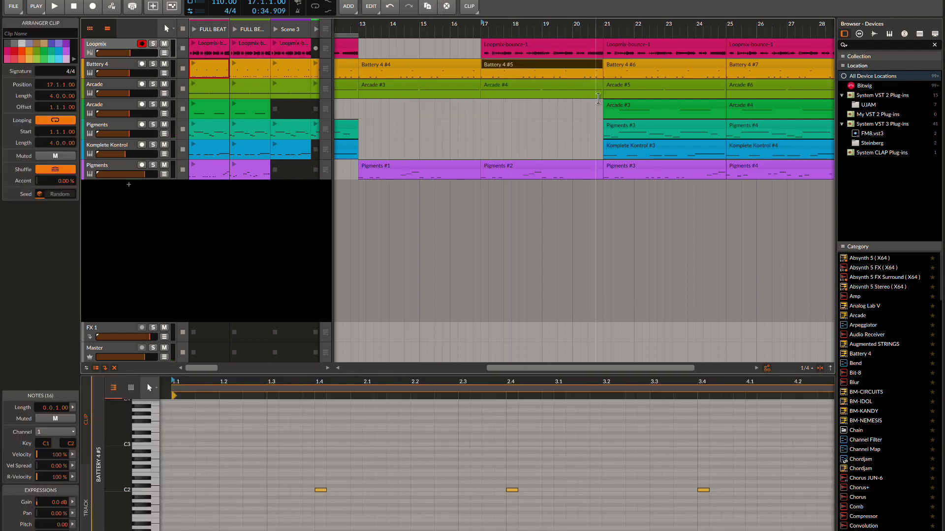
left_click_drag(597, 98, 588, 66)
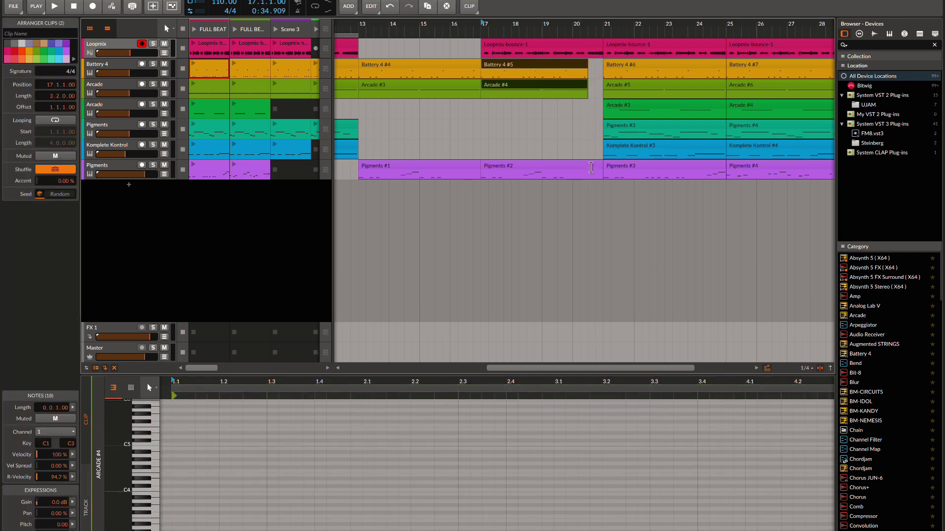
left_click(594, 170)
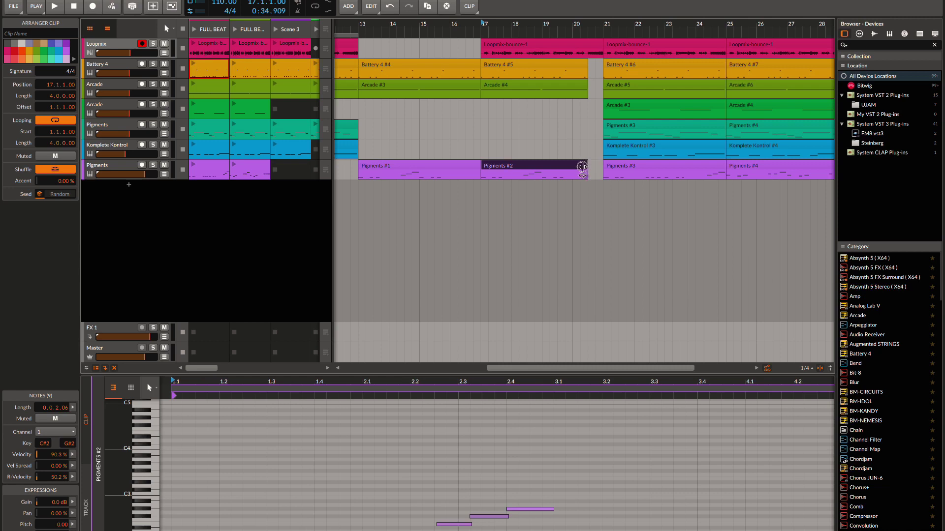
left_click_drag(582, 168, 583, 168)
key("space")
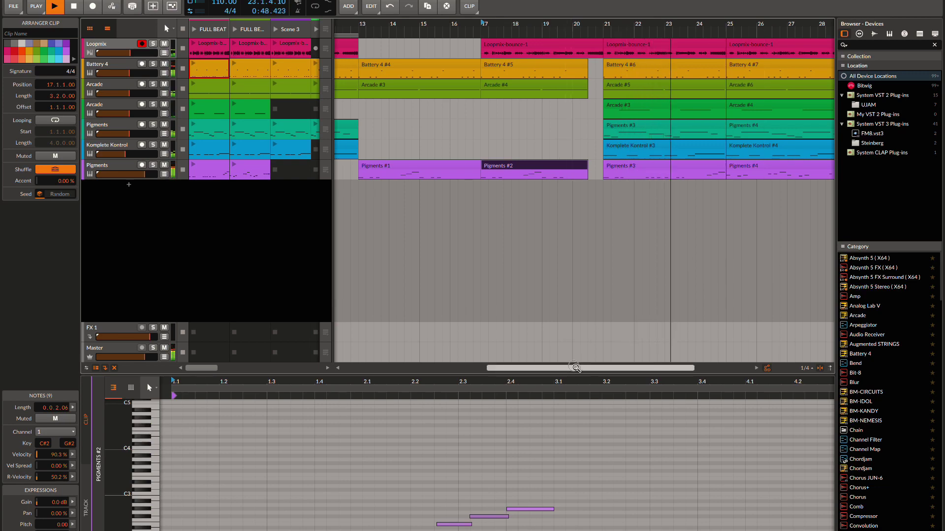
Zoom out, scroll the arrangement back to bar 1, and show the Mixer below it.
left_click_drag(576, 367, 596, 329)
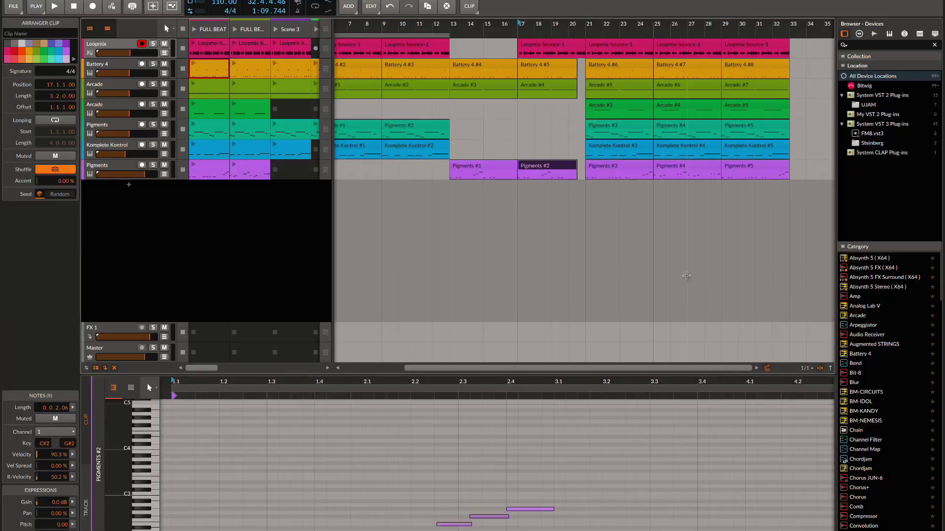
scroll(686, 275, "right", 5)
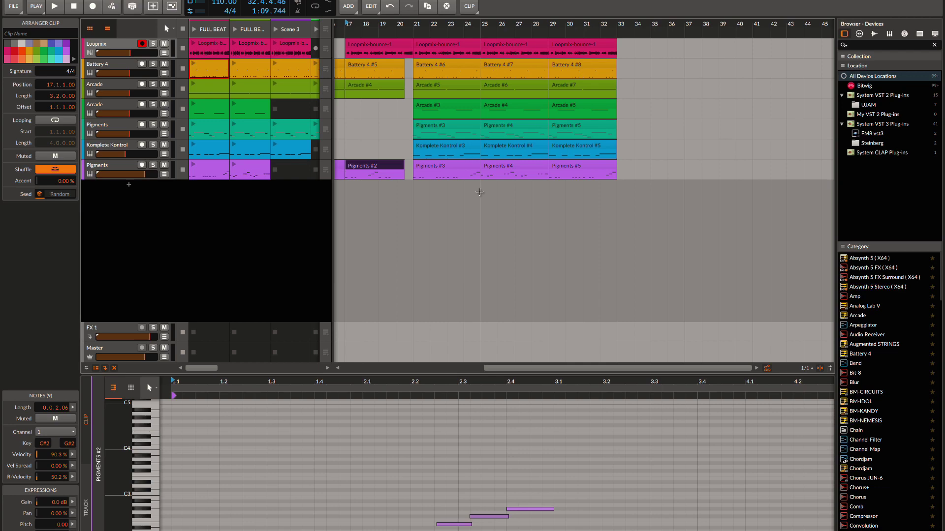
scroll(639, 117, "left", 10)
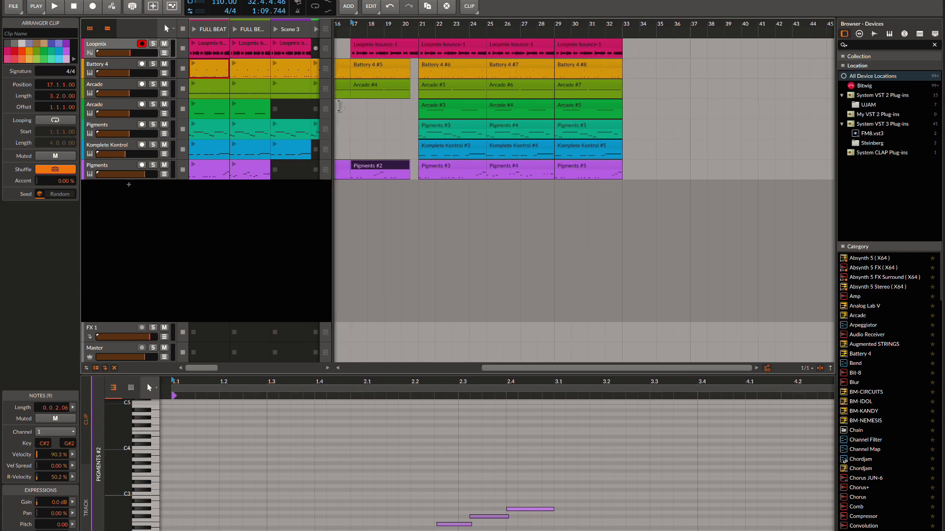
scroll(462, 112, "left", 4)
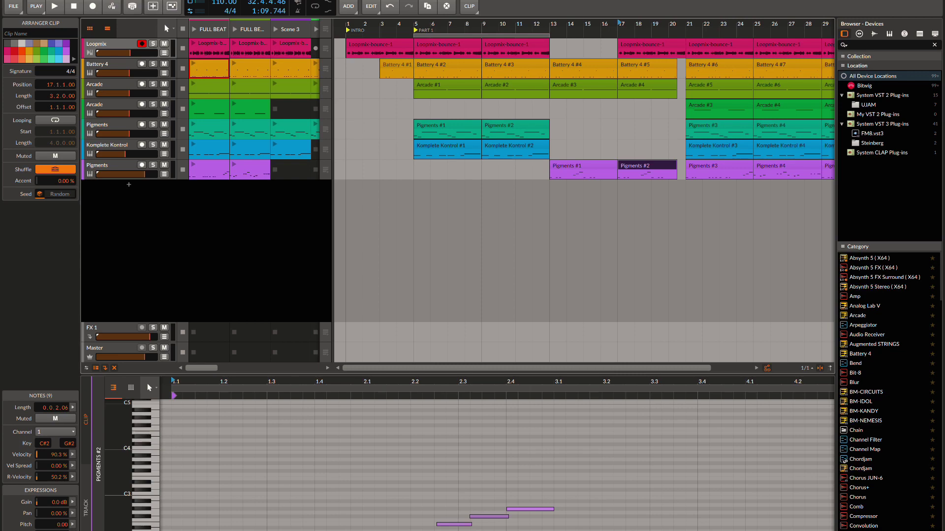
key("m")
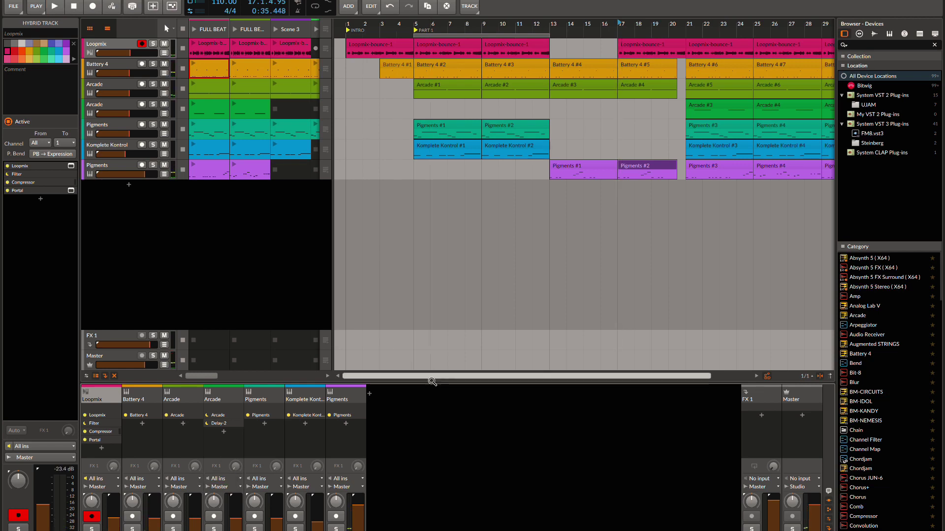
Loop bars 21–33 and start playback.
left_click_drag(430, 380, 430, 380)
scroll(431, 380, "right", 5)
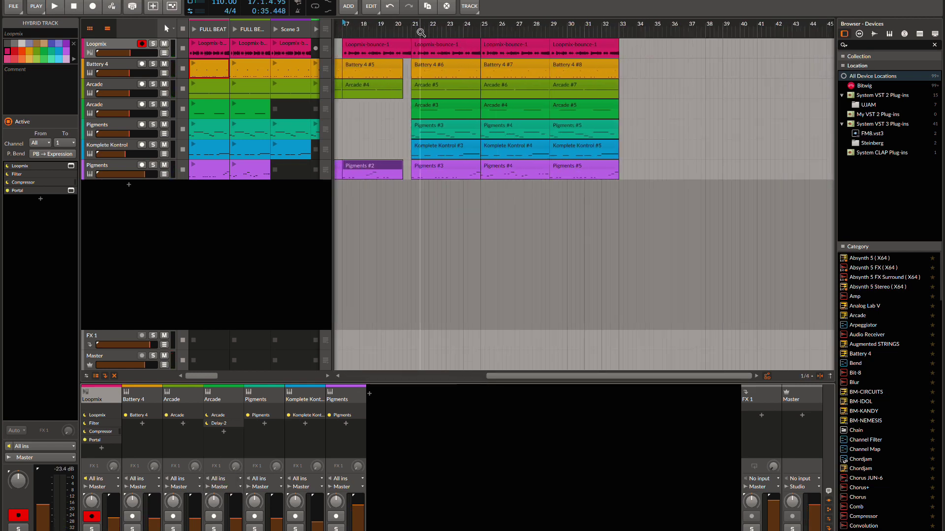
scroll(414, 32, "left", 3)
scroll(415, 33, "left", 3)
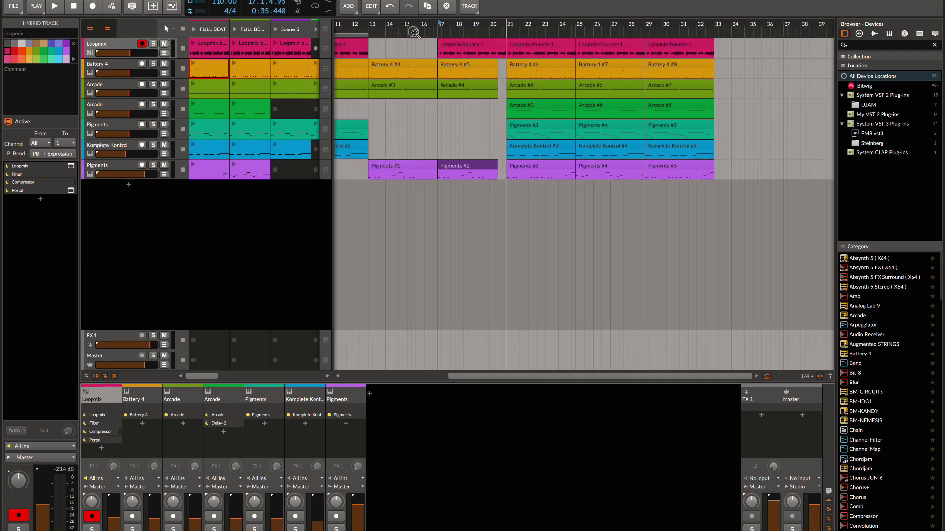
left_click_drag(450, 35, 586, 43)
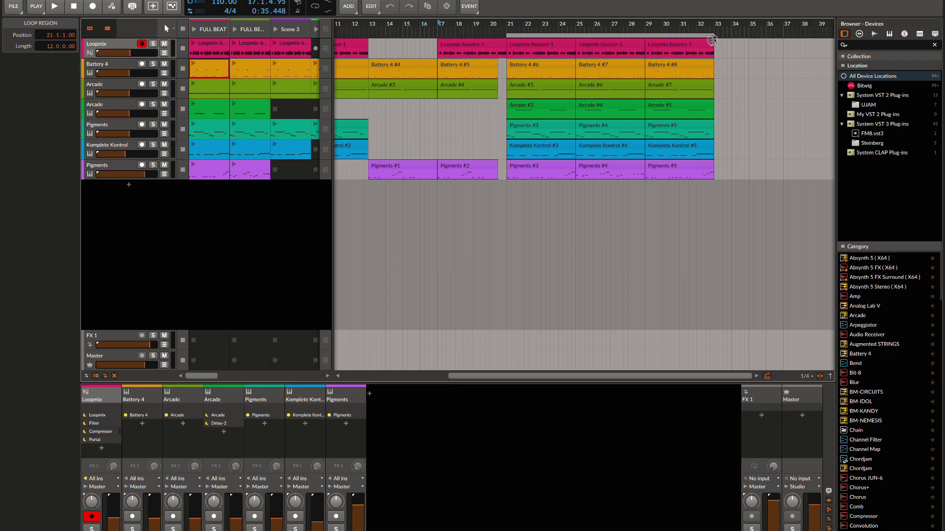
left_click(316, 9)
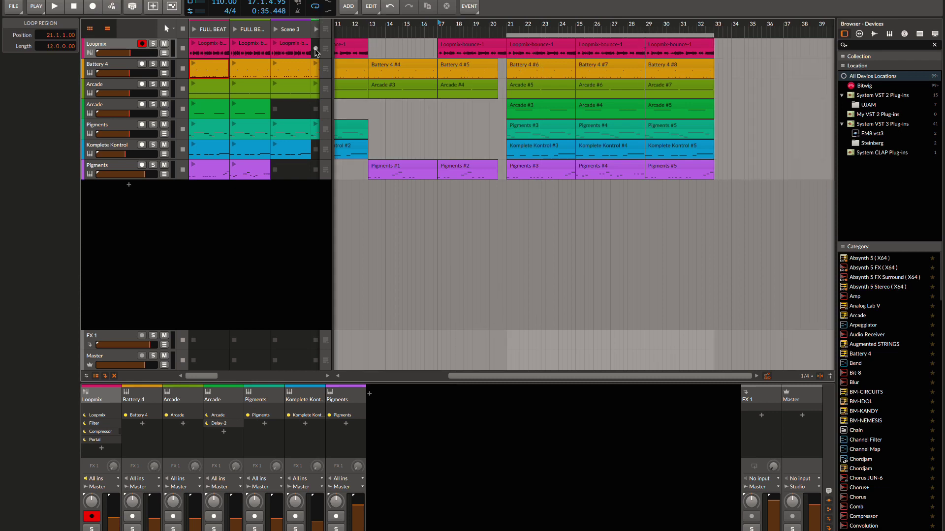
key("space")
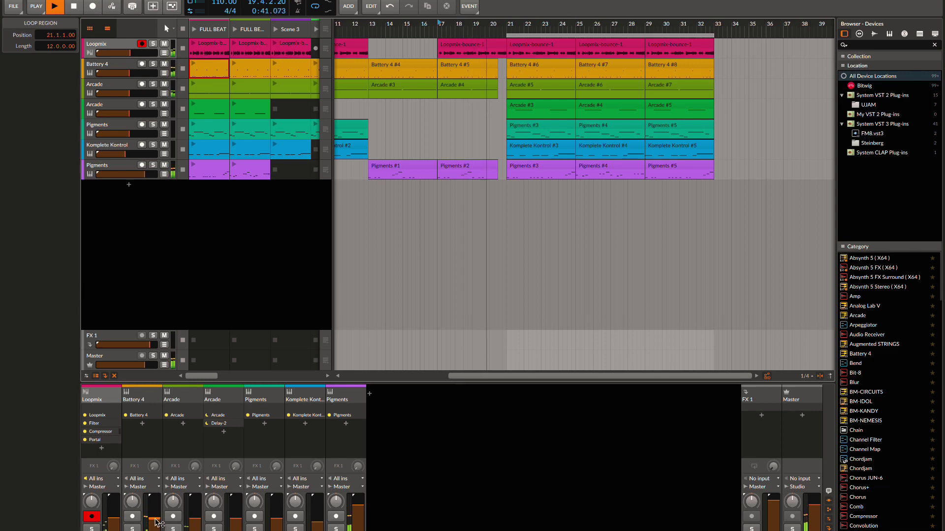
Lower the Battery 4 and Pigments volumes, pan Komplete Kontrol left, then stop playback.
left_click_drag(156, 521, 197, 526)
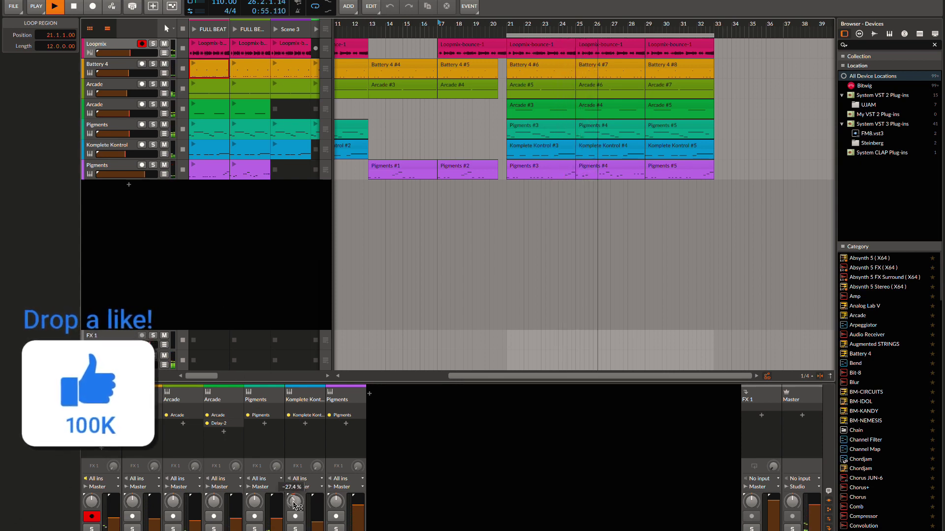
left_click_drag(294, 501, 296, 505)
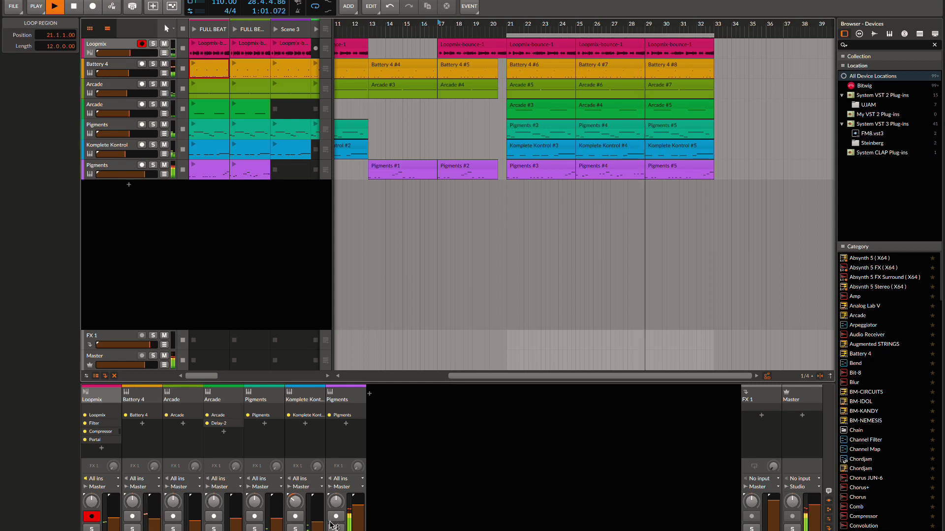
left_click_drag(357, 506, 358, 513)
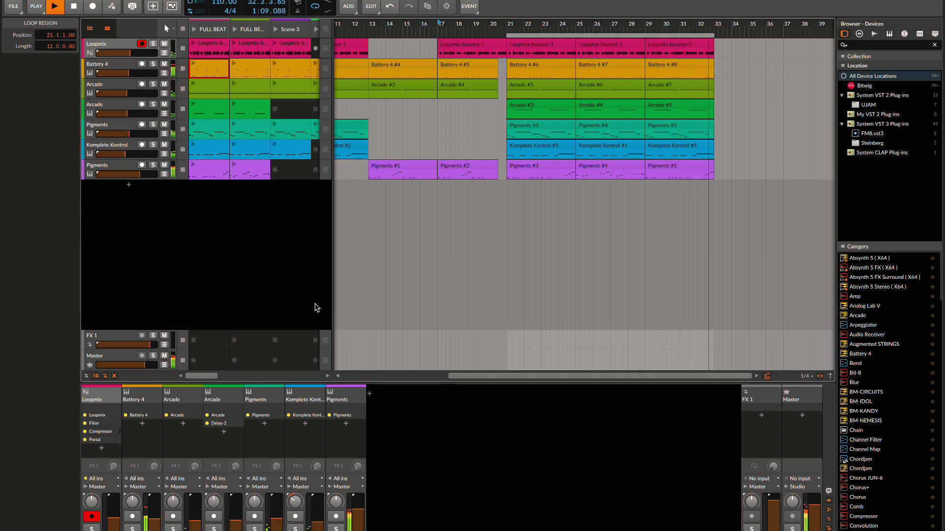
key("space")
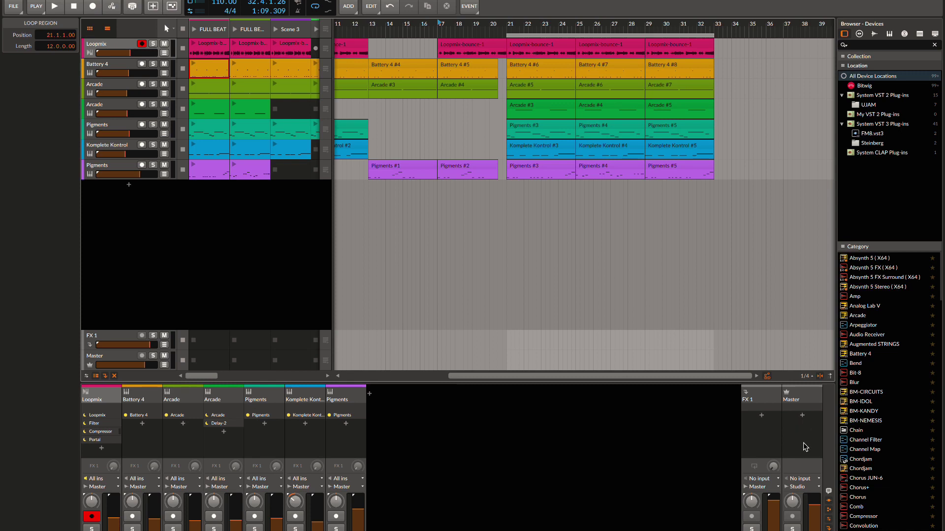
Dismiss the Master device browser without adding anything and put the playhead at bar 35.
left_click(803, 417)
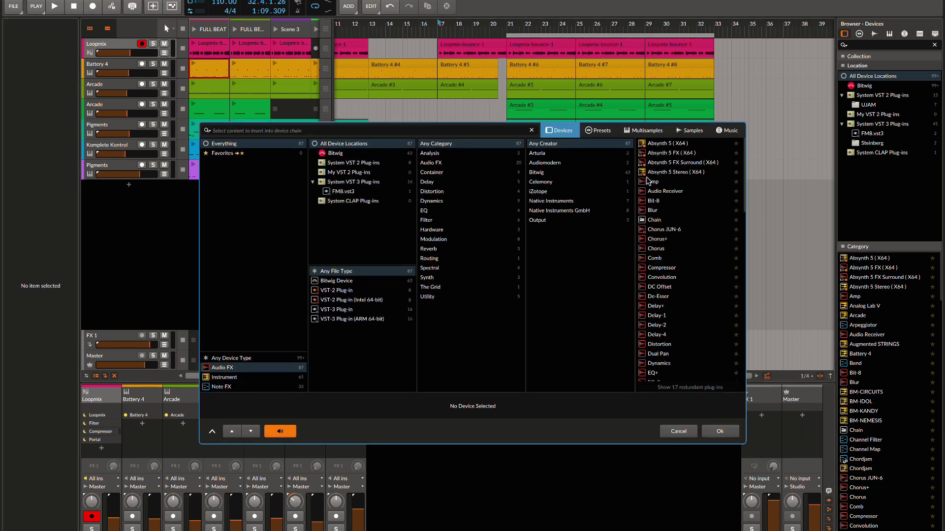
left_click(678, 432)
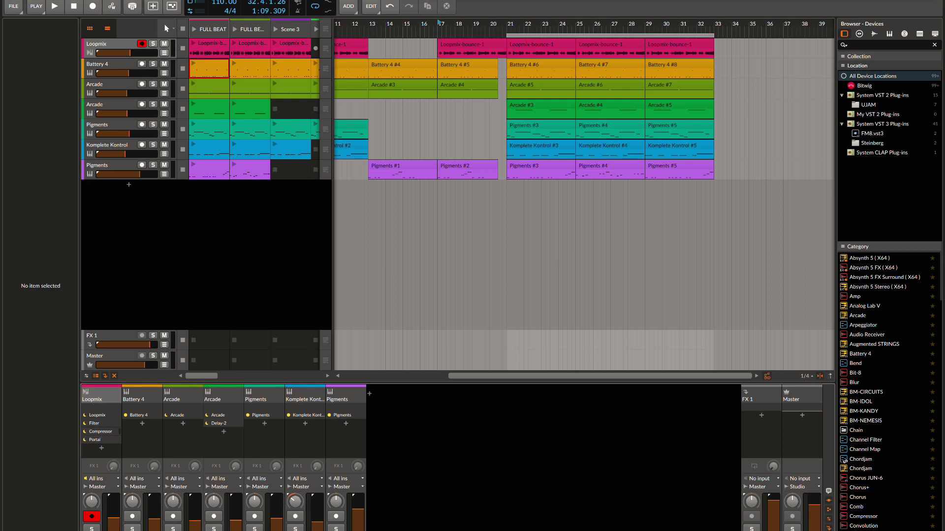
left_click(749, 27)
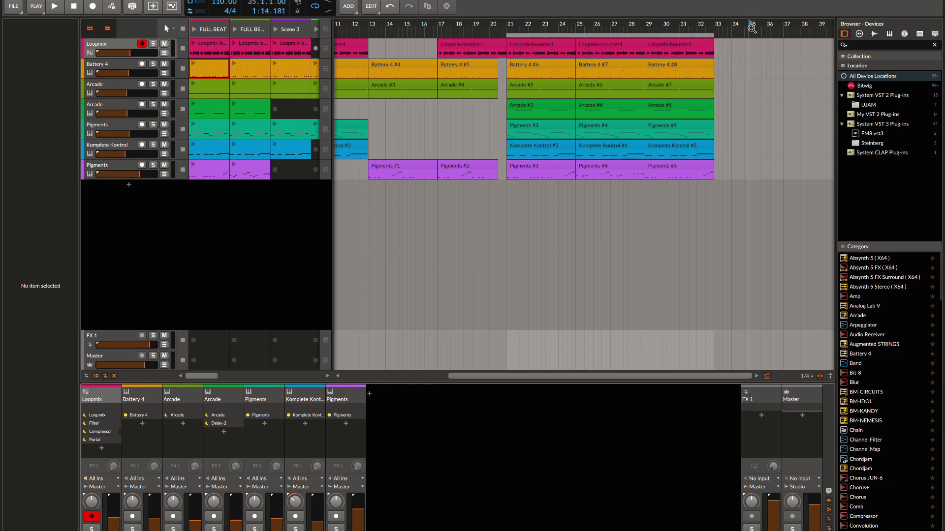
Set up an MP3 Export Audio of bars 1–35 for tracks Loopmix through Pigments, then close it.
left_click(15, 7)
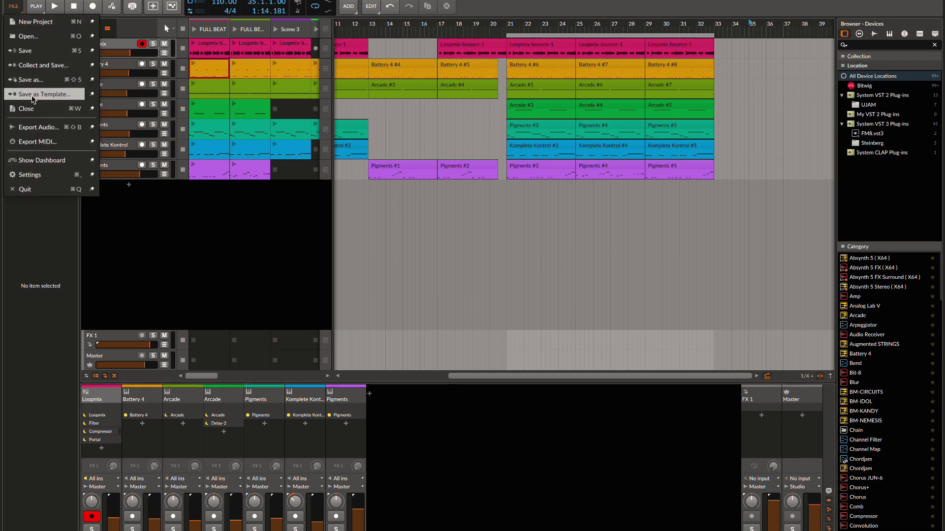
left_click(39, 128)
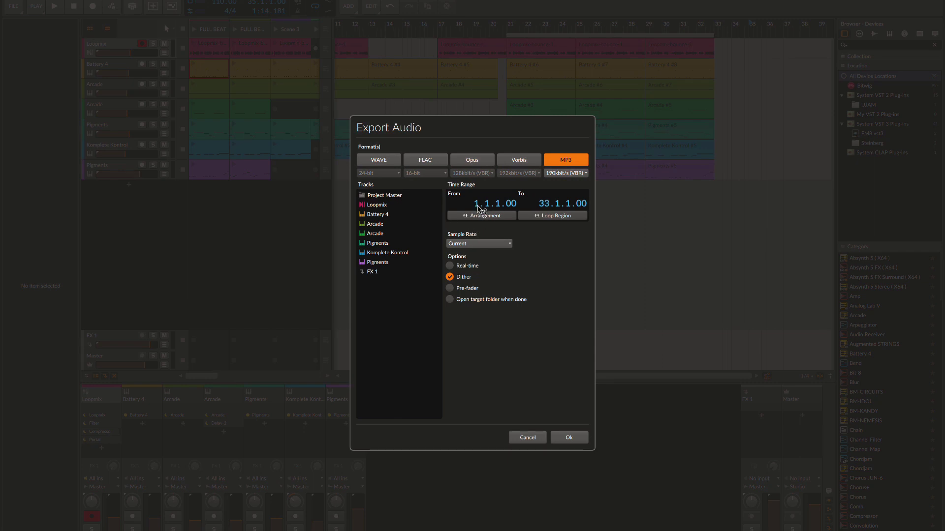
scroll(543, 207, "up", 2)
left_click(381, 206)
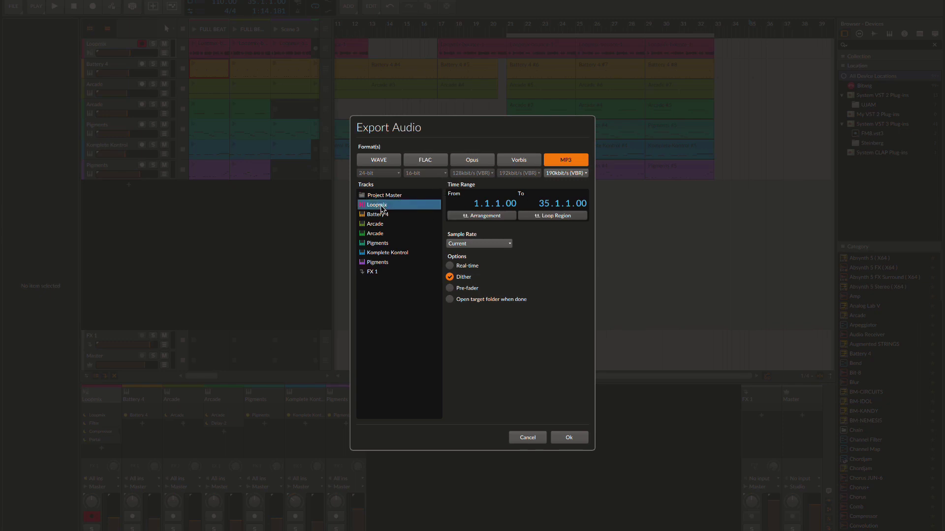
left_click(378, 262, "shift")
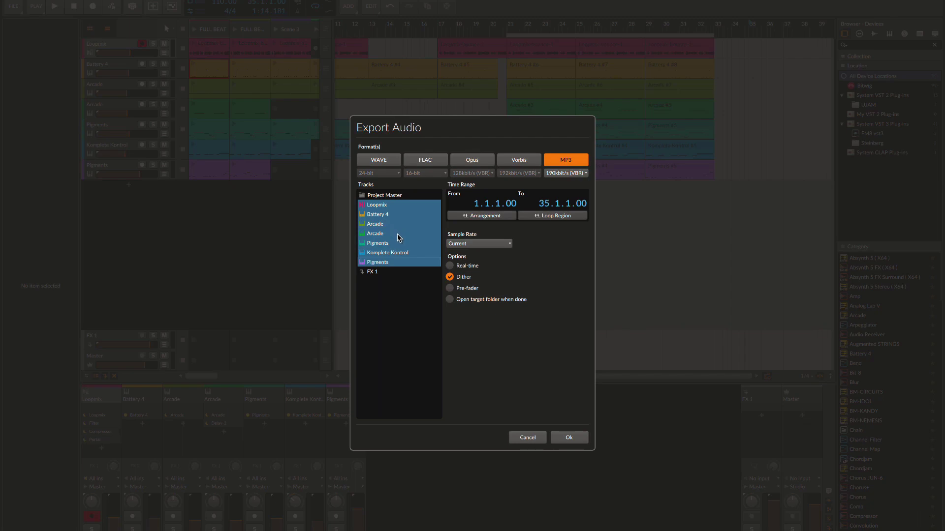
left_click(526, 439)
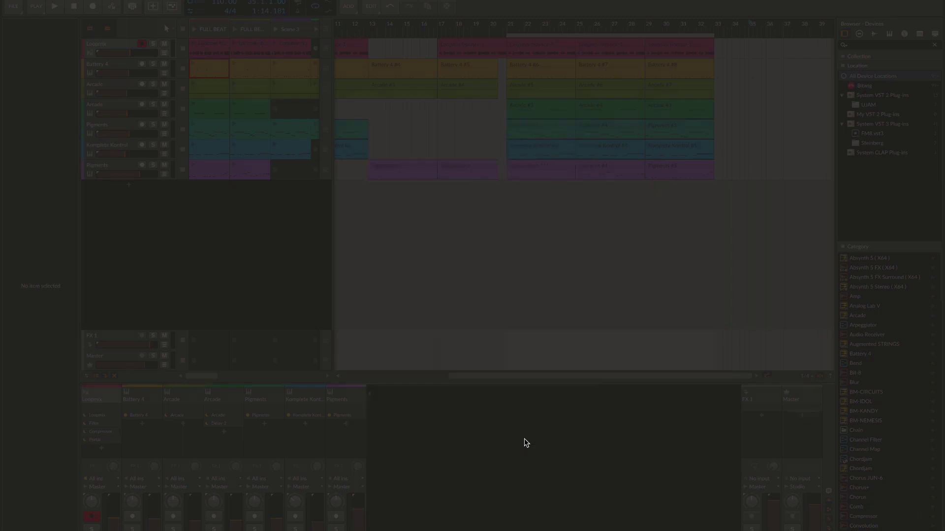